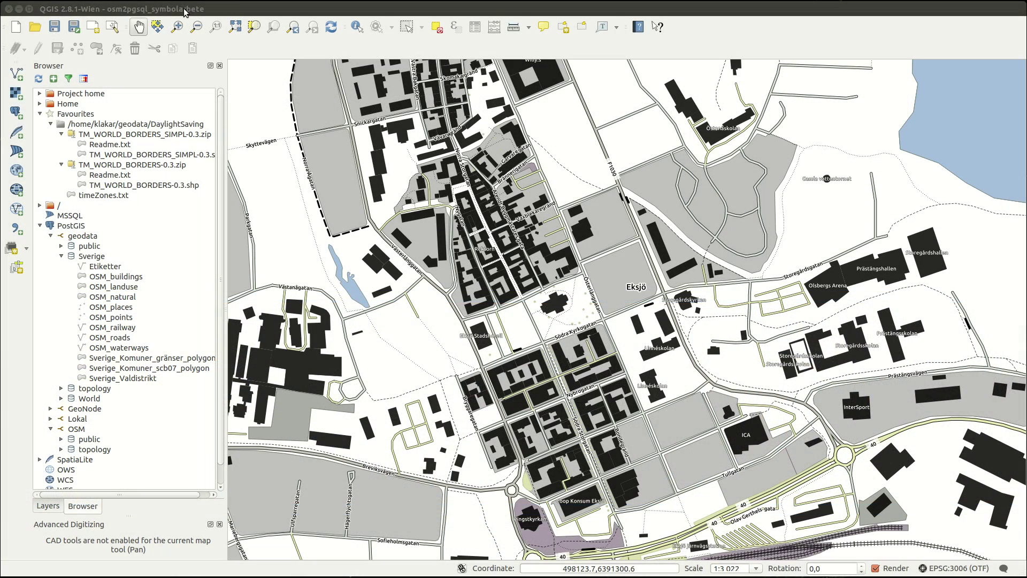
# Create a new print composer from the Project menu and name it MyMap
pyautogui.moveTo(185, 10)
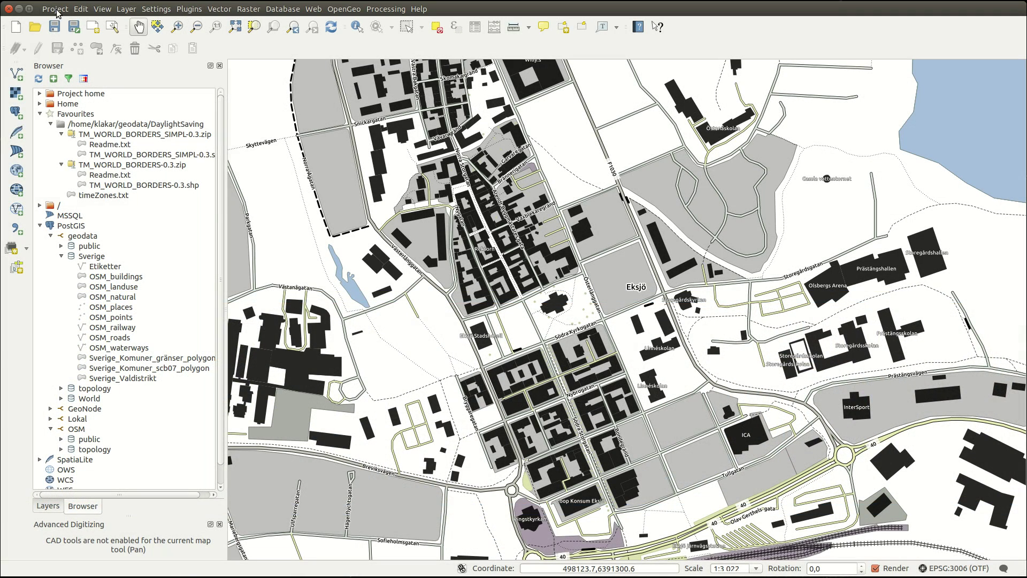
pyautogui.click(56, 9)
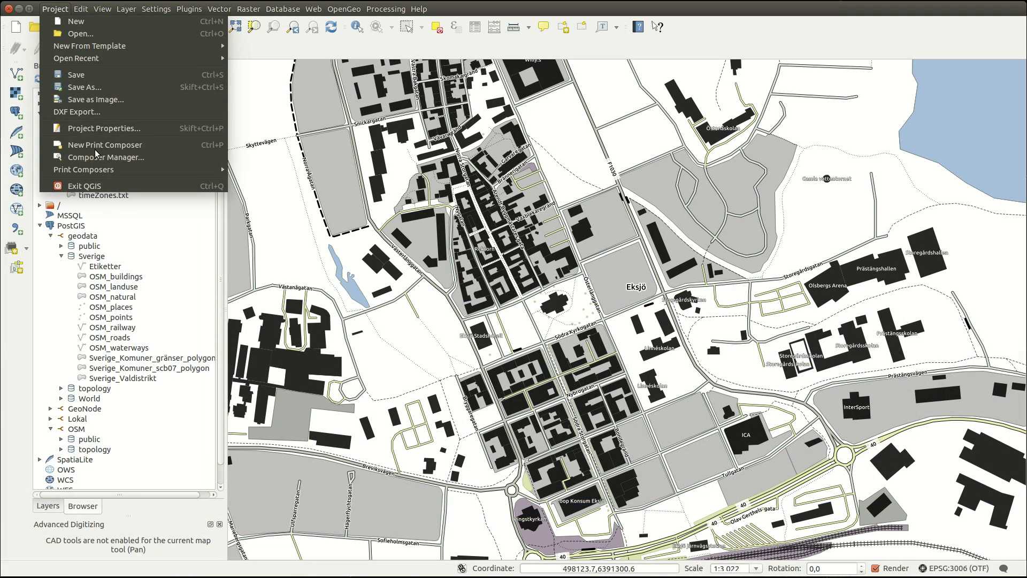
pyautogui.click(208, 144)
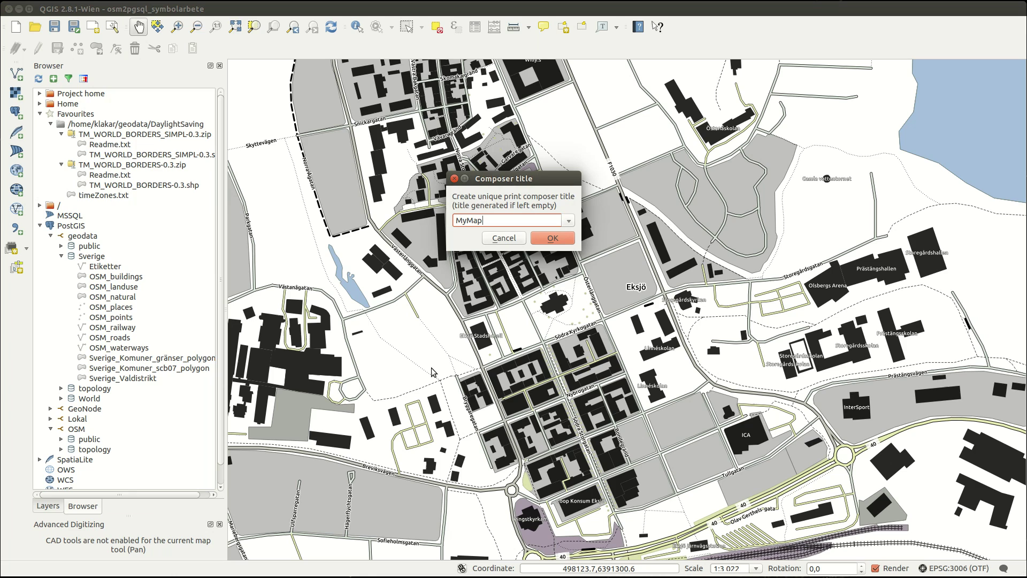
pyautogui.press('Return')
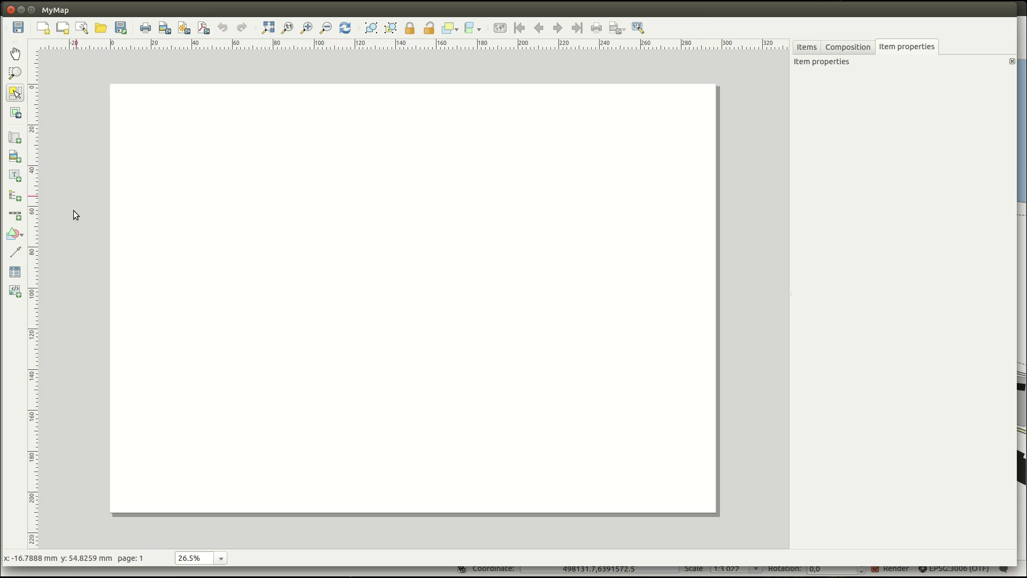
# Show the Composition settings and keep the paper size preset at A4
pyautogui.rightClick(864, 24)
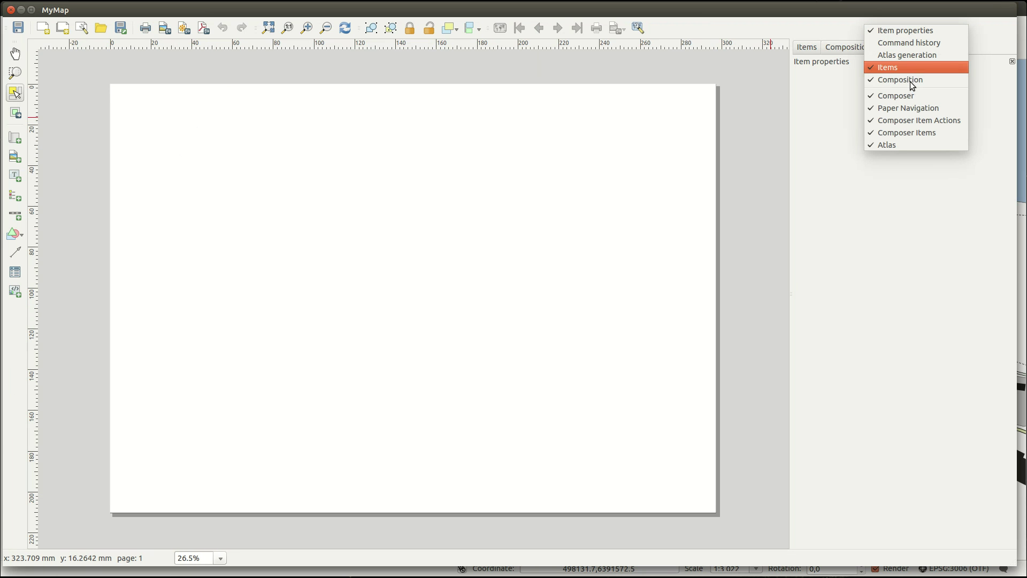
pyautogui.click(827, 127)
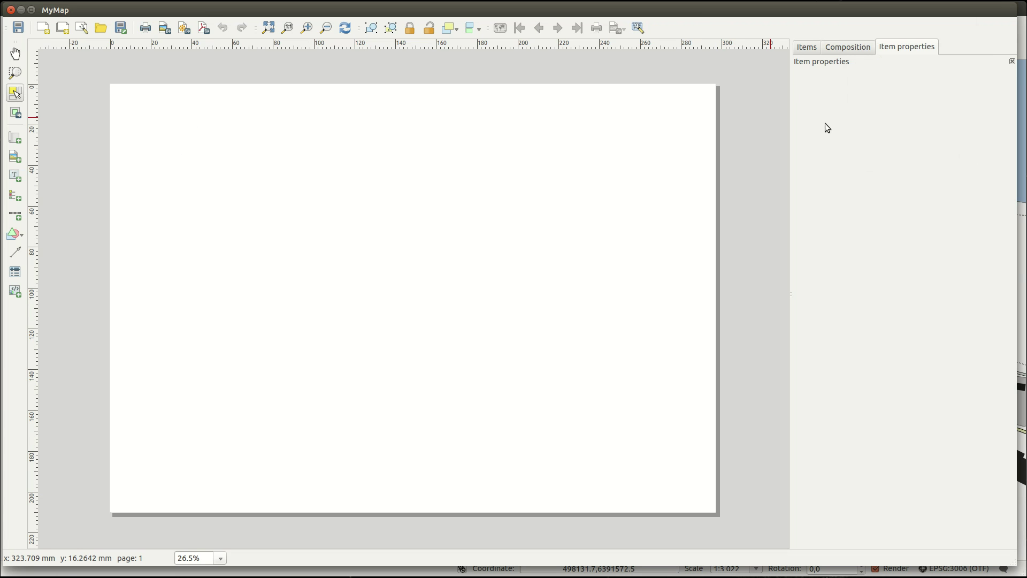
pyautogui.click(845, 51)
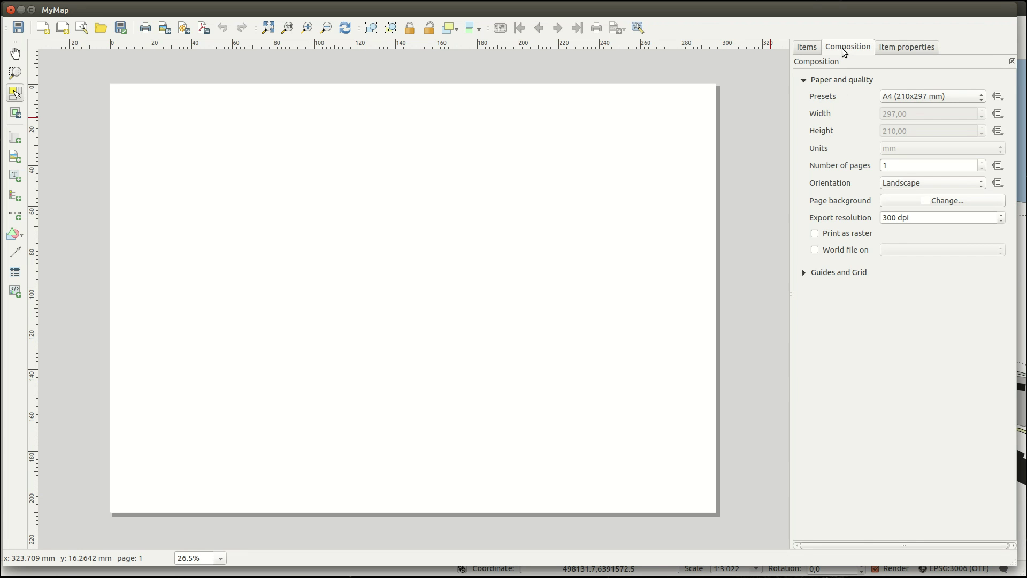
pyautogui.click(917, 96)
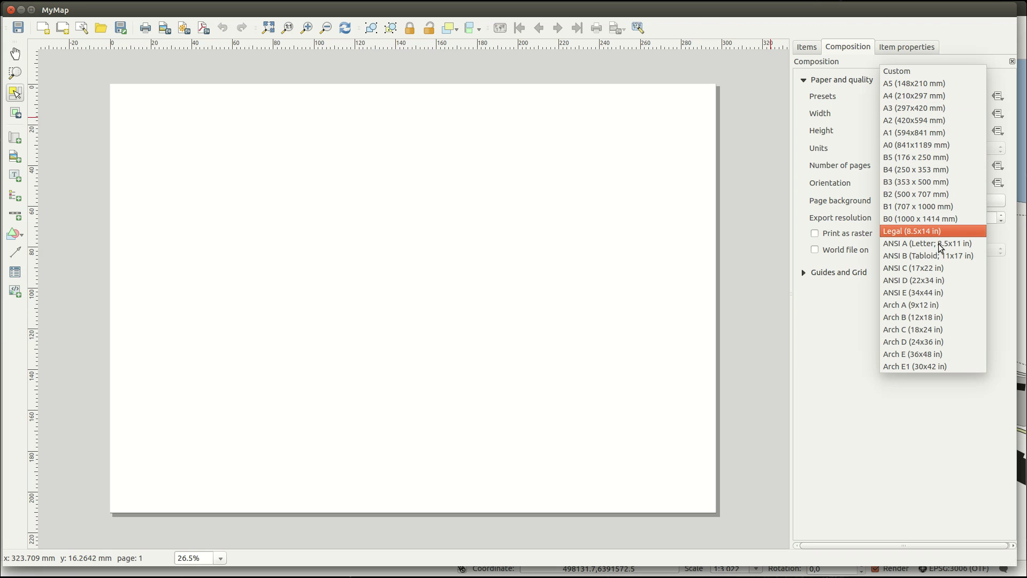
pyautogui.click(878, 189)
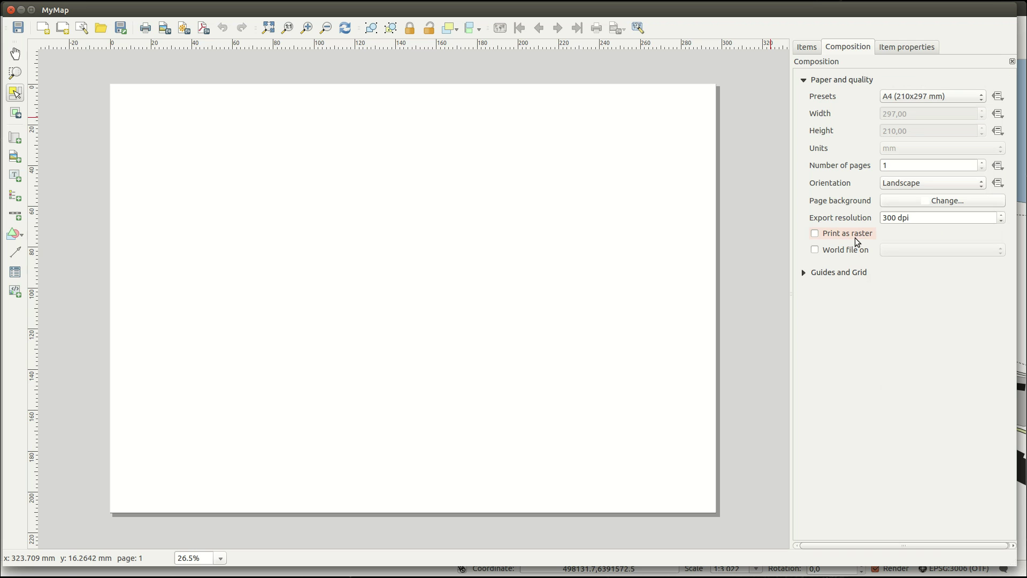
# Try 2 pages in portrait, then go back to one landscape page
pyautogui.click(983, 163)
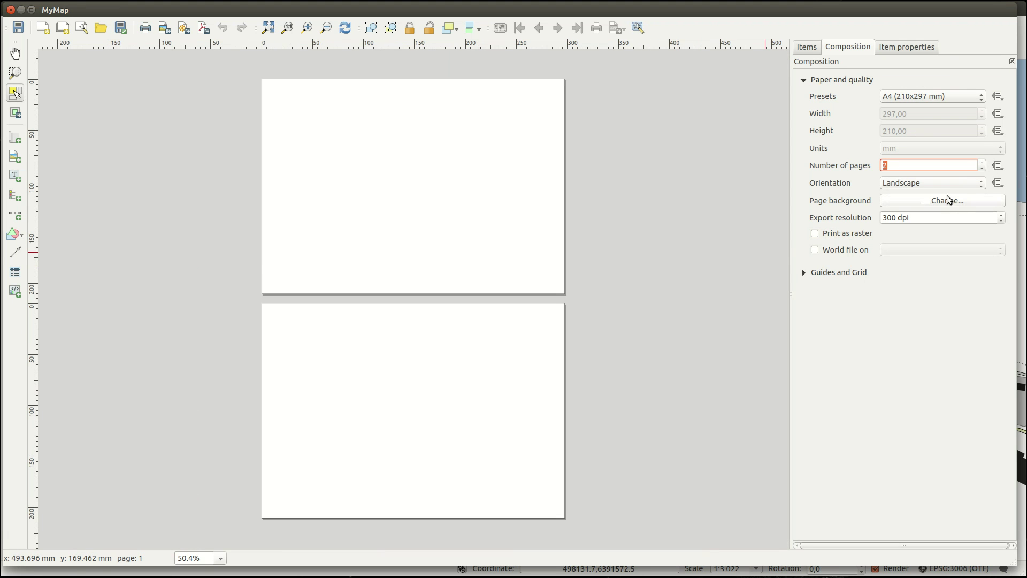
pyautogui.click(982, 184)
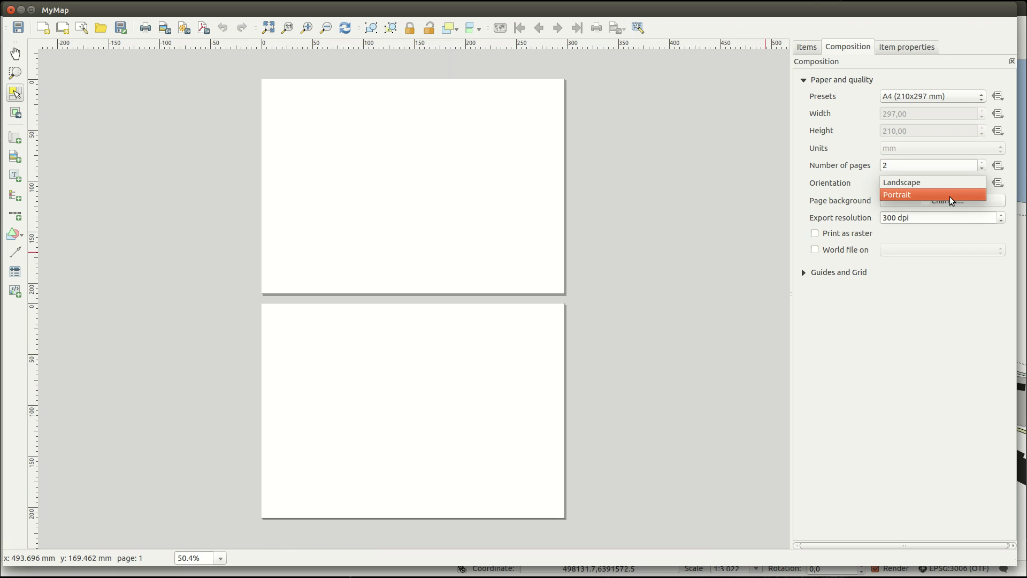
pyautogui.click(949, 196)
pyautogui.click(971, 182)
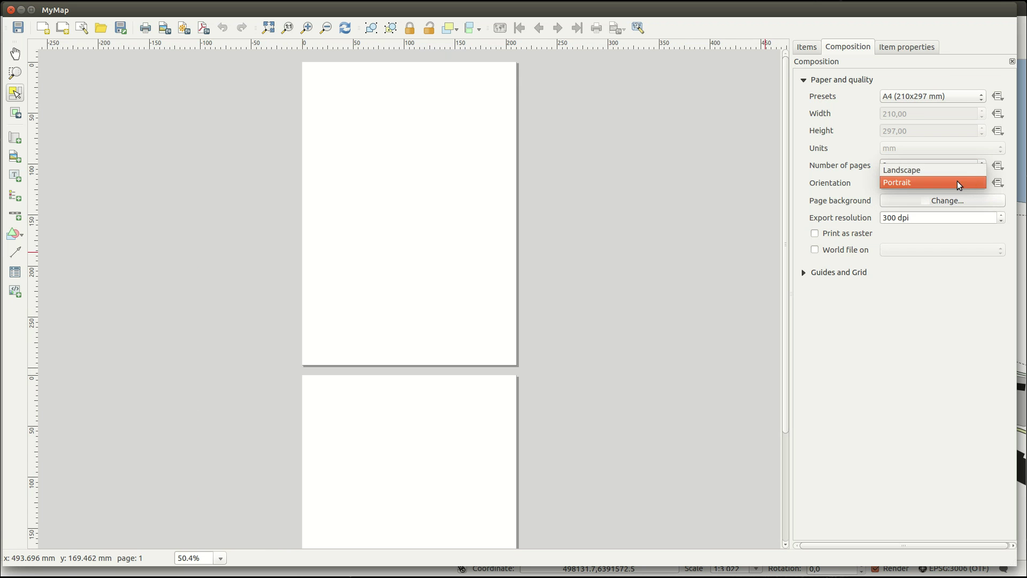
pyautogui.click(945, 172)
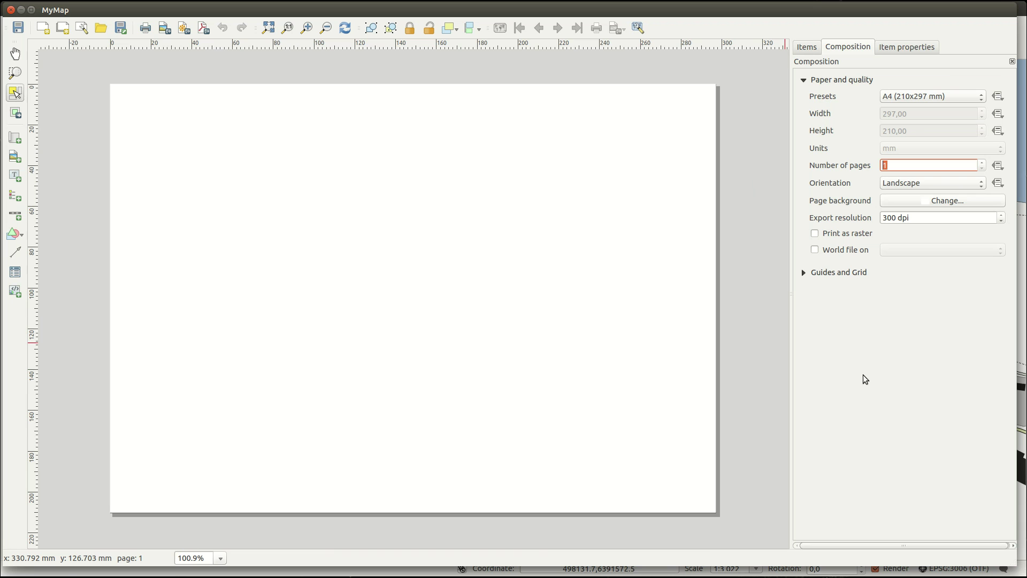
pyautogui.click(938, 205)
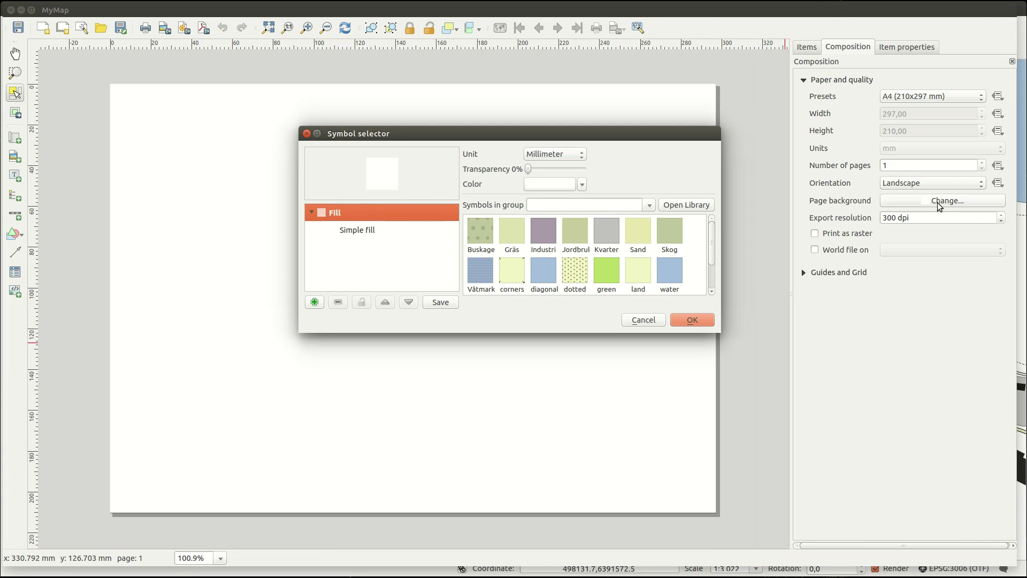
pyautogui.click(669, 278)
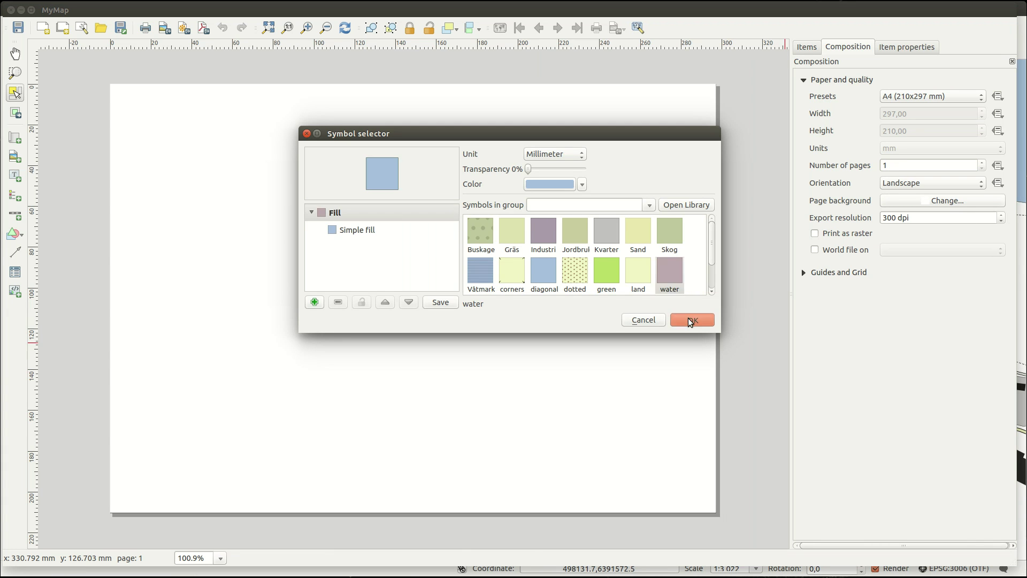
pyautogui.click(690, 319)
pyautogui.click(937, 202)
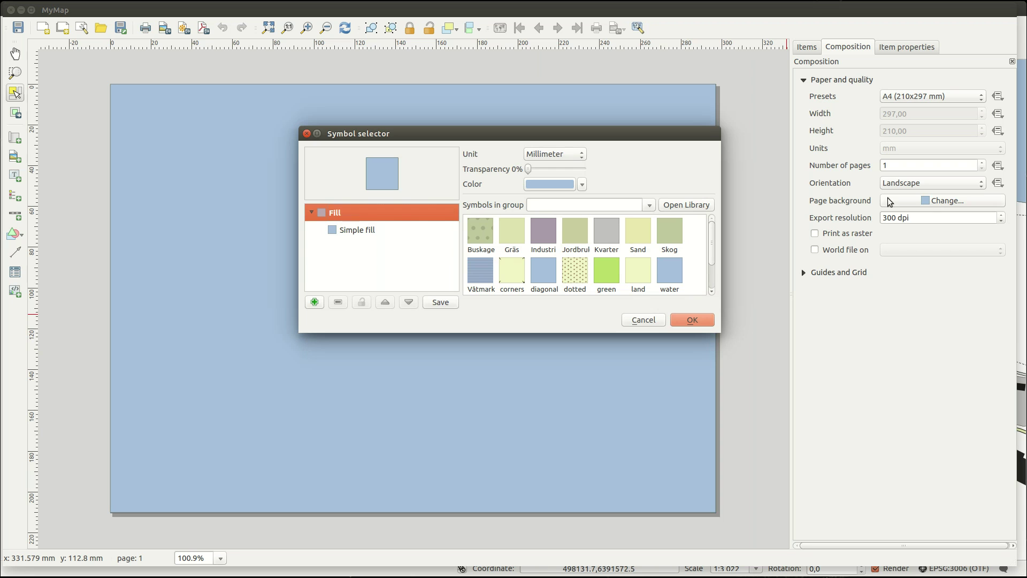
pyautogui.click(583, 185)
pyautogui.click(549, 210)
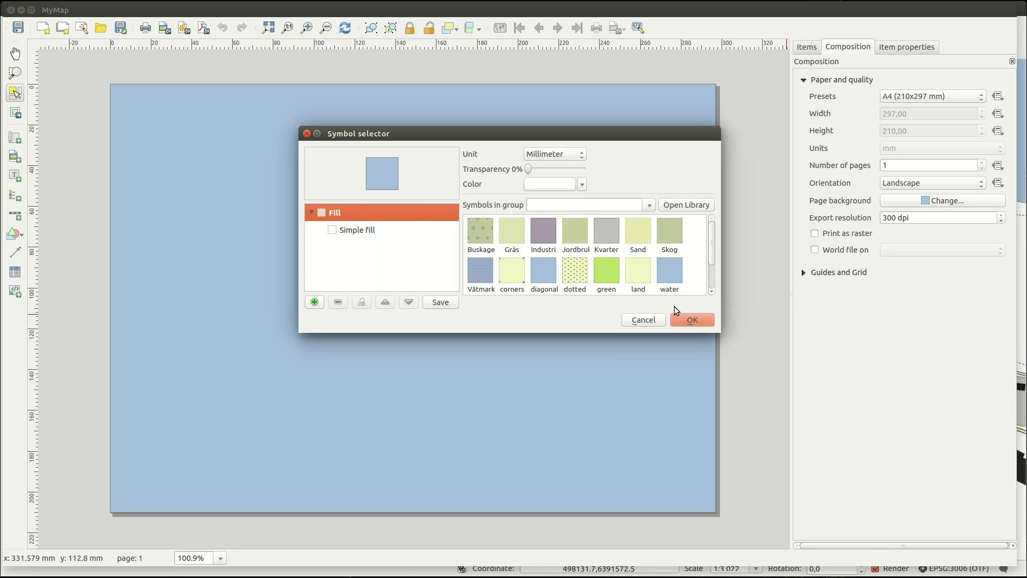
pyautogui.click(692, 319)
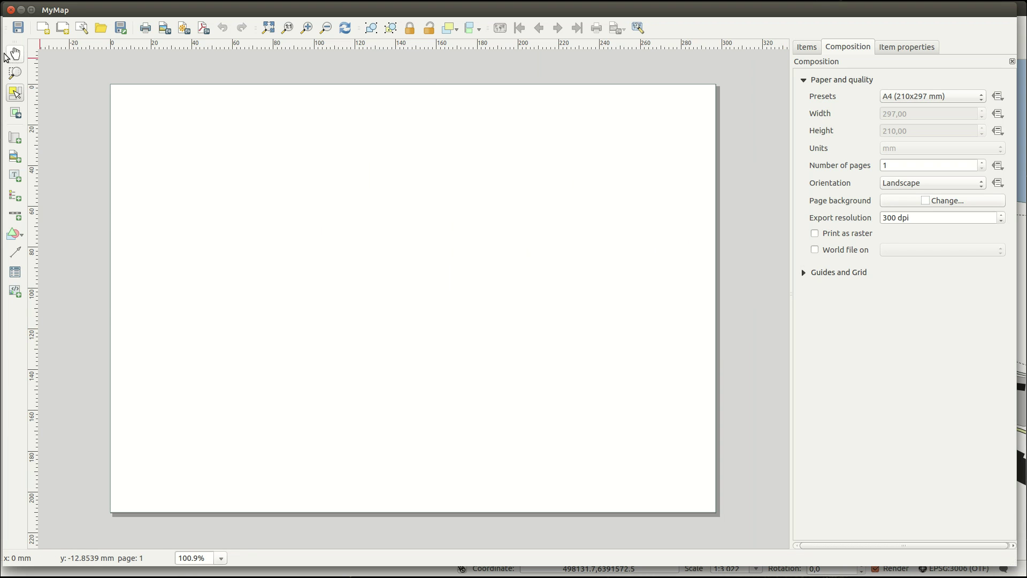
# Draw a map frame of central Eksjö over most of the page and nudge it right and down
pyautogui.click(19, 141)
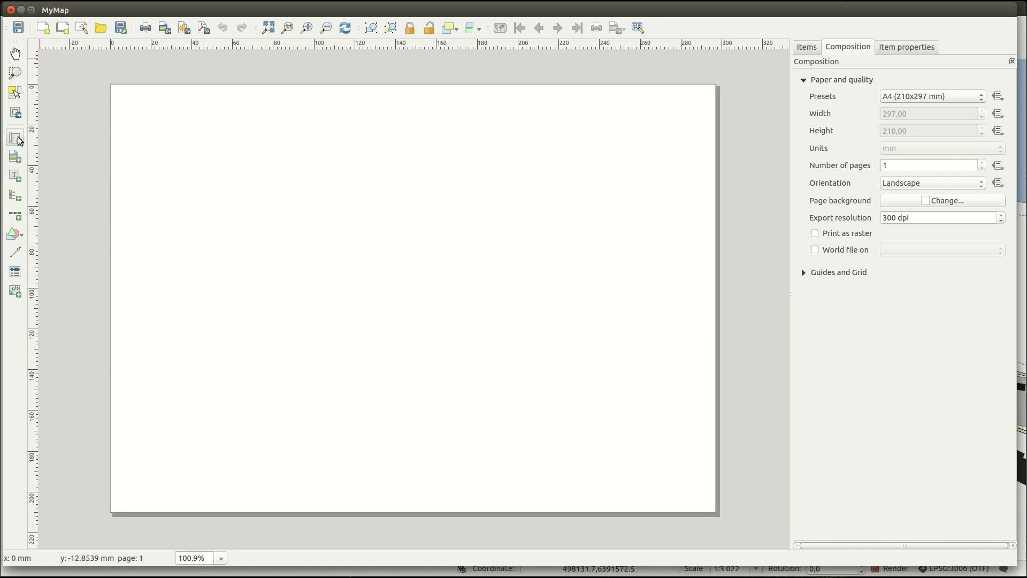
pyautogui.moveTo(134, 113); pyautogui.dragTo(640, 460)
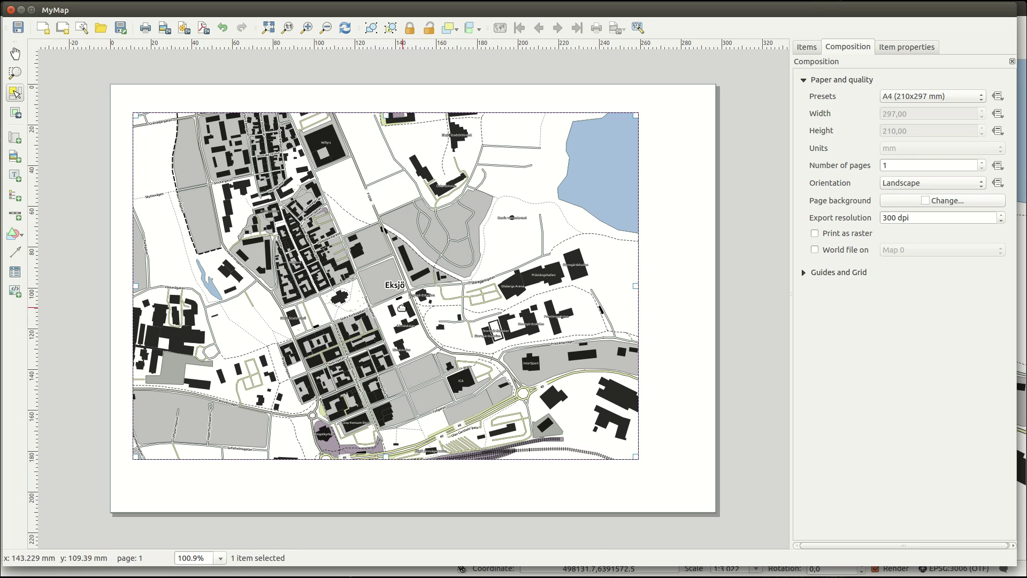
pyautogui.moveTo(402, 307)
pyautogui.mouseDown()
pyautogui.moveTo(424, 320)
pyautogui.moveTo(396, 308)
pyautogui.moveTo(398, 320)
pyautogui.mouseUp()
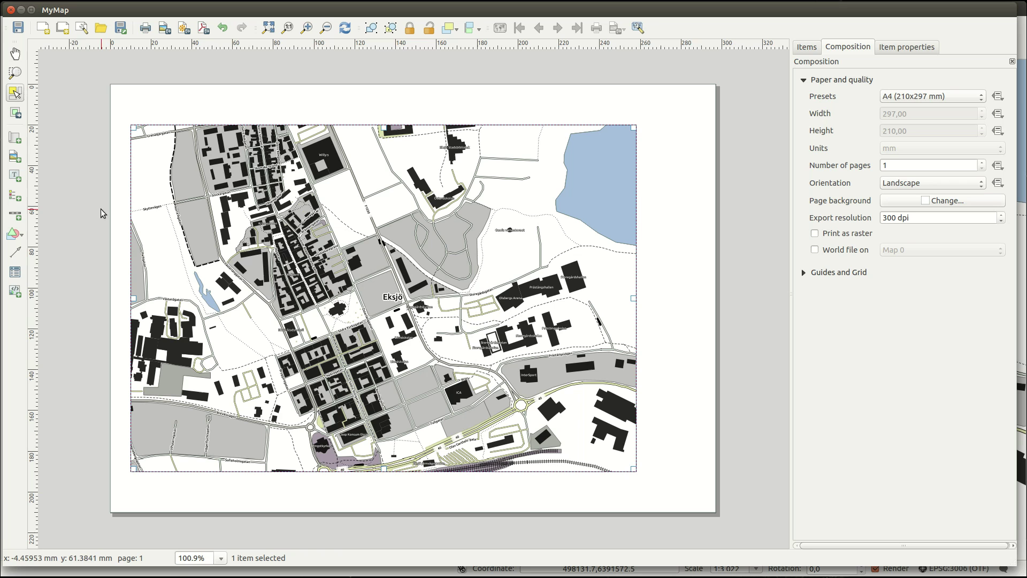
# Shift the map content slightly inside its frame and zoom into the northwest corner
pyautogui.click(11, 113)
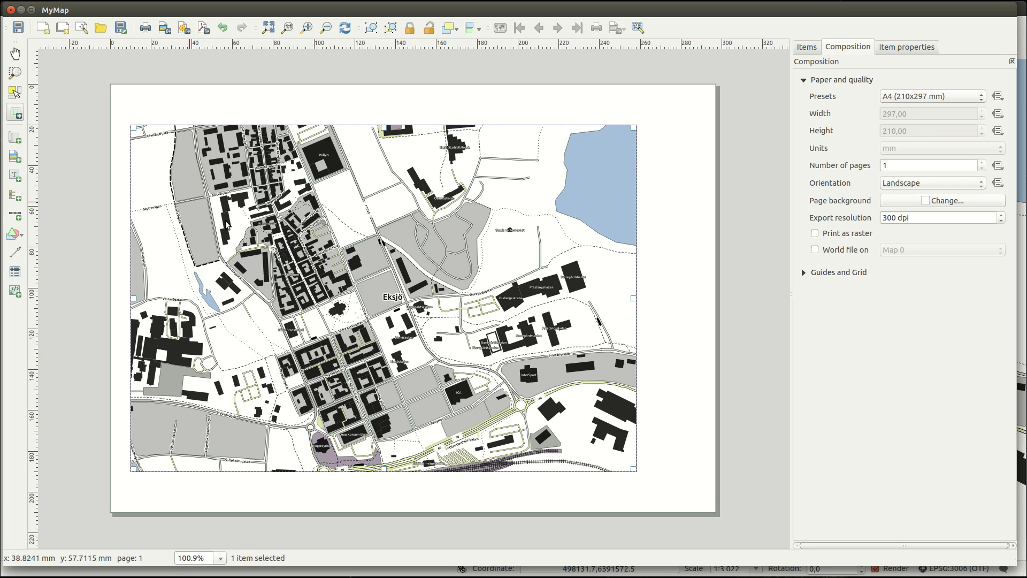
pyautogui.moveTo(388, 302)
pyautogui.mouseDown()
pyautogui.moveTo(423, 336)
pyautogui.moveTo(386, 283)
pyautogui.moveTo(367, 320)
pyautogui.moveTo(391, 309)
pyautogui.mouseUp()
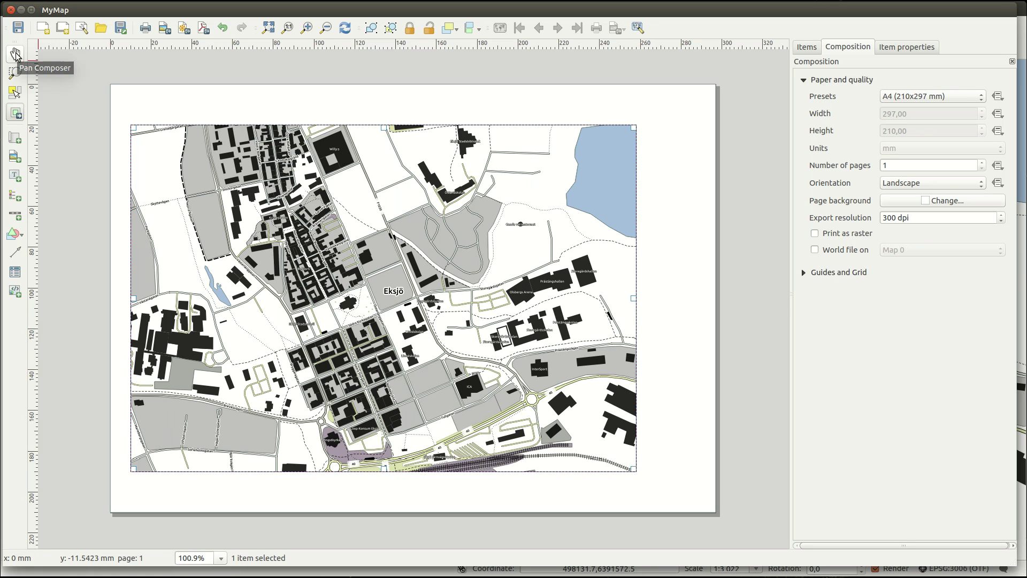
pyautogui.click(15, 74)
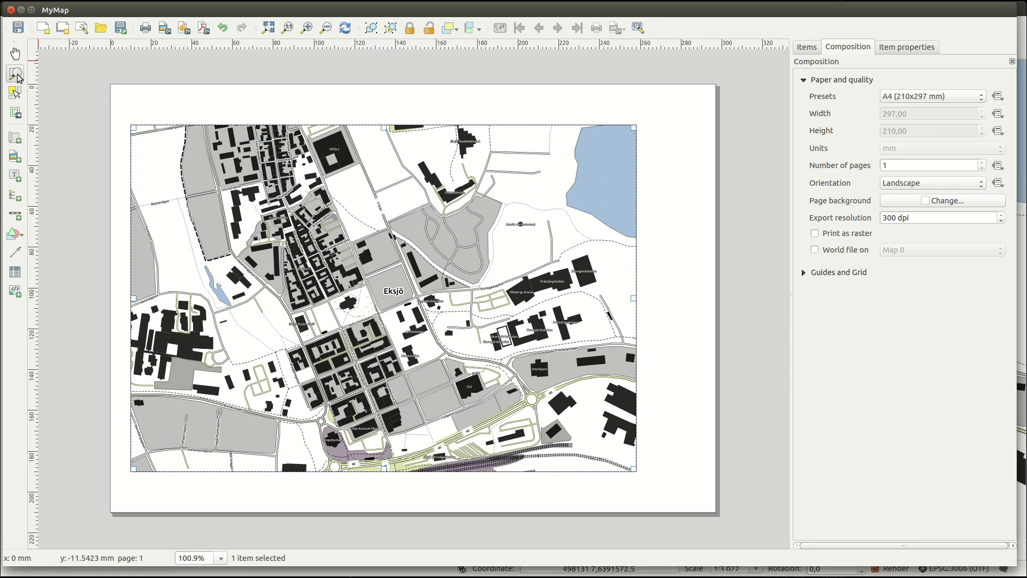
pyautogui.moveTo(88, 73); pyautogui.dragTo(330, 258)
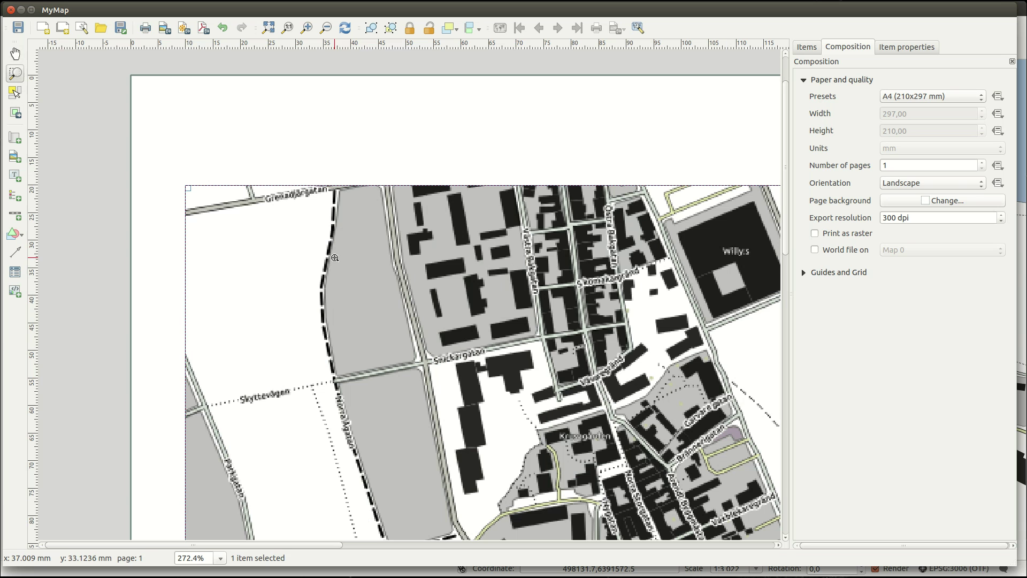
# Pan the layout view east to the lake, south over buildings, then back to the town centre
pyautogui.click(15, 54)
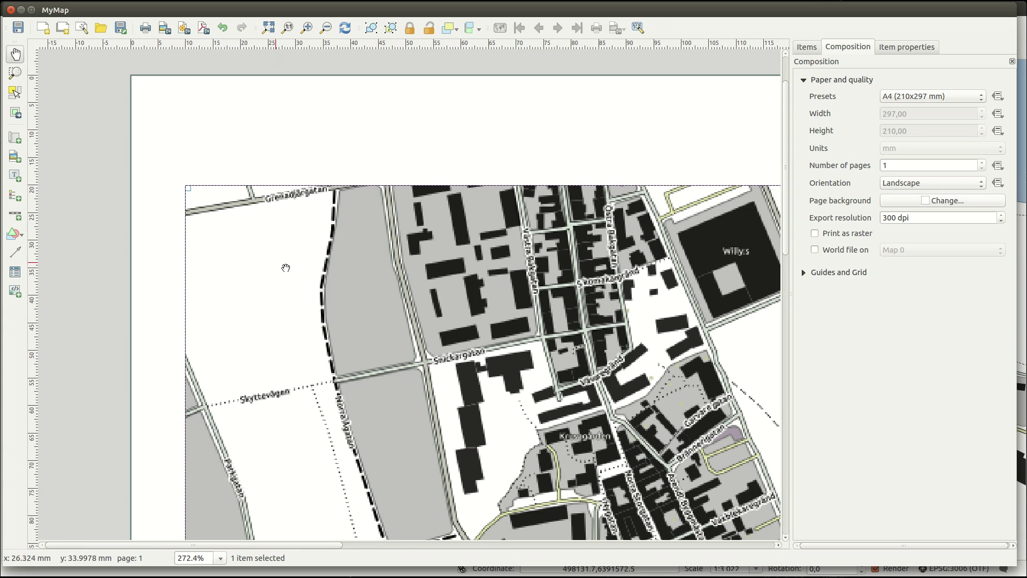
pyautogui.moveTo(794, 310); pyautogui.dragTo(443, 293)
pyautogui.moveTo(614, 316); pyautogui.dragTo(341, 347)
pyautogui.moveTo(471, 413); pyautogui.dragTo(449, 294)
pyautogui.moveTo(301, 402); pyautogui.dragTo(394, 330)
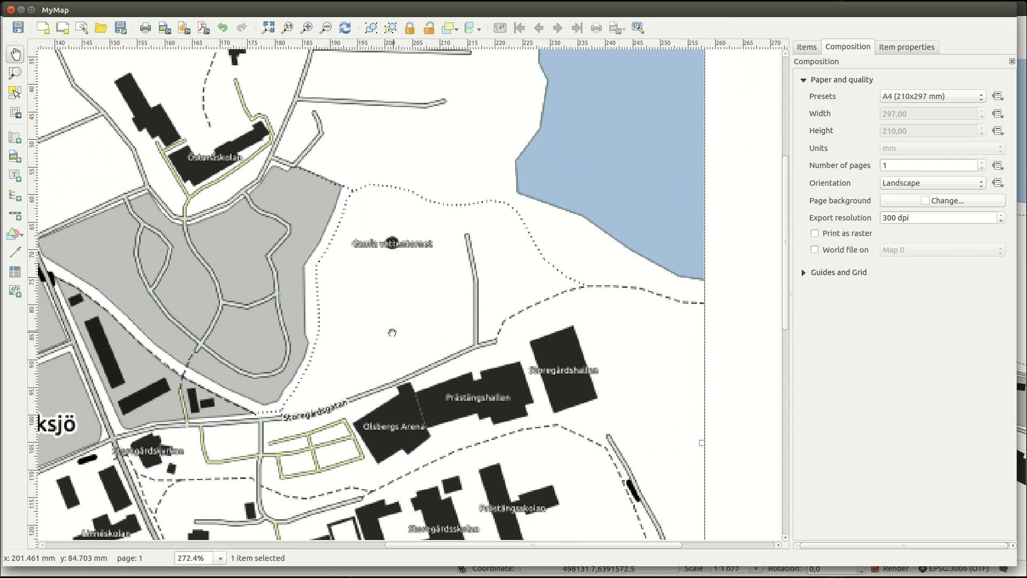
pyautogui.moveTo(343, 443); pyautogui.dragTo(415, 402)
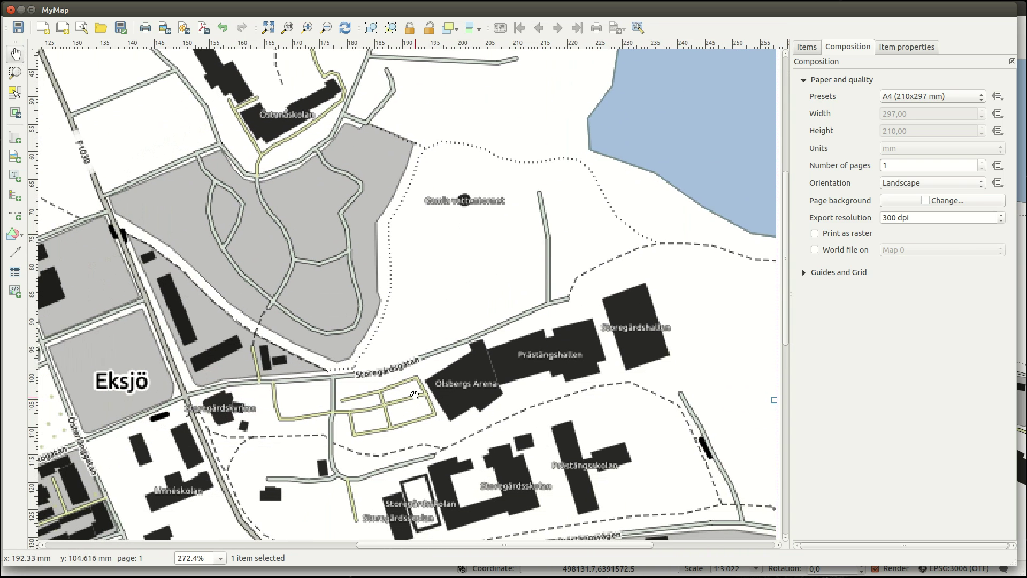
# Cycle Map 0's preview through Rectangle, Cache and Render, settle on Cache, then go to the main window
pyautogui.click(268, 29)
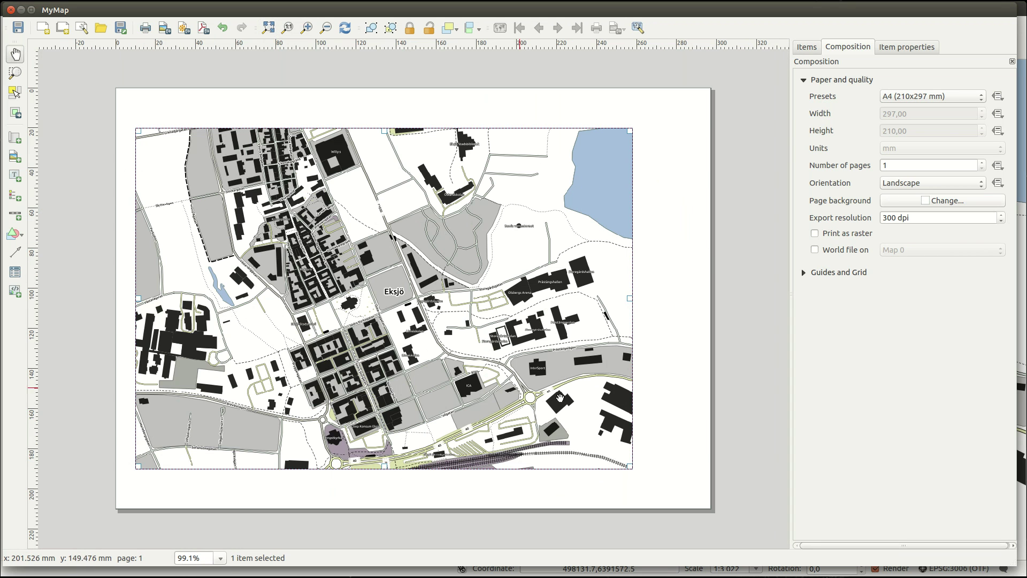
pyautogui.click(898, 50)
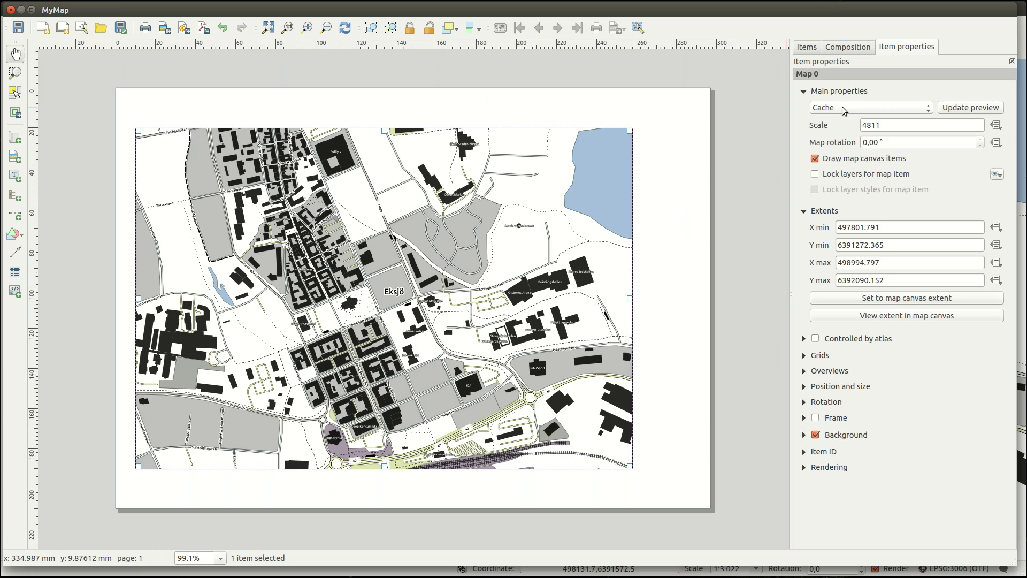
pyautogui.click(842, 107)
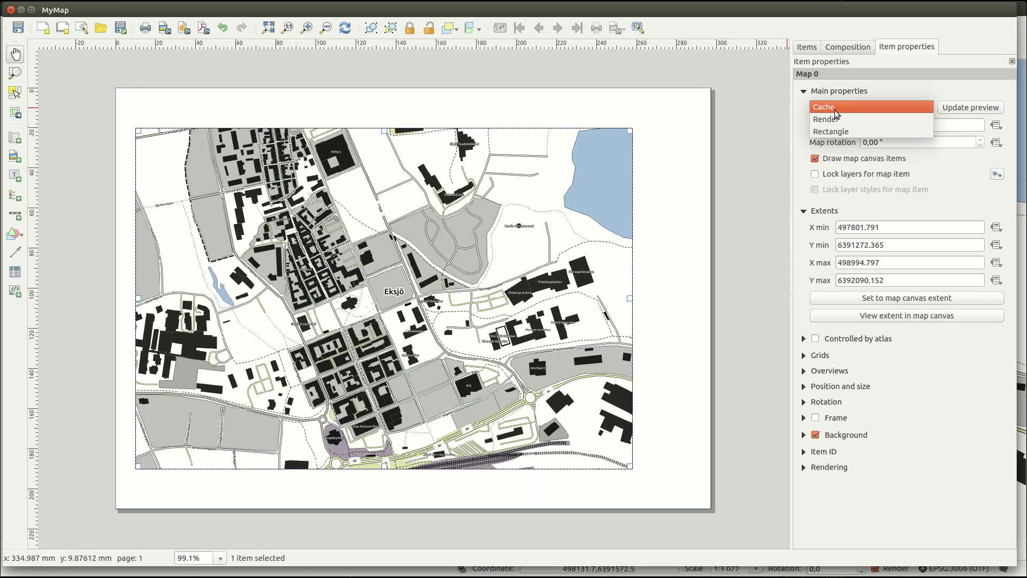
pyautogui.click(842, 131)
pyautogui.click(842, 108)
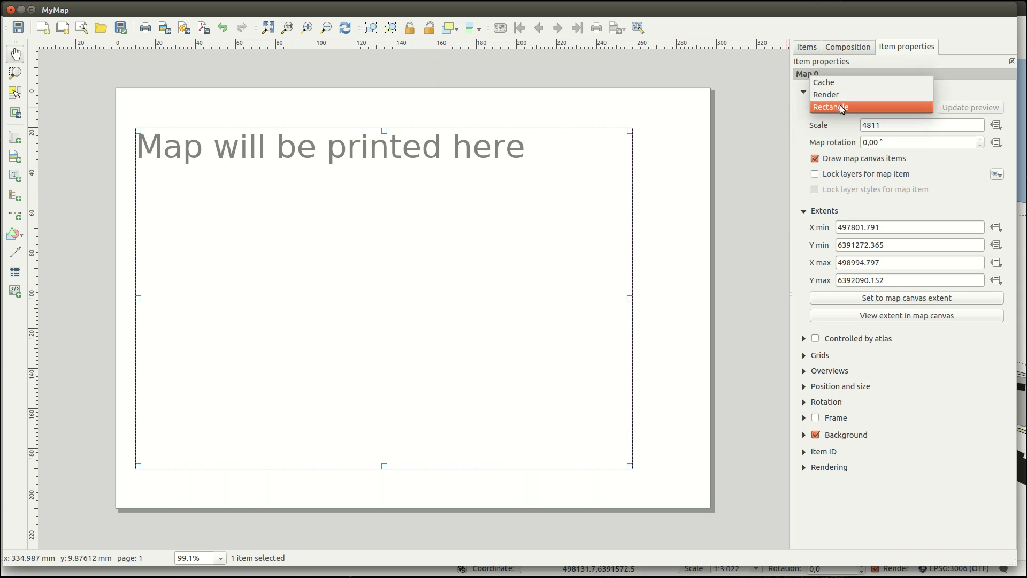
pyautogui.click(839, 84)
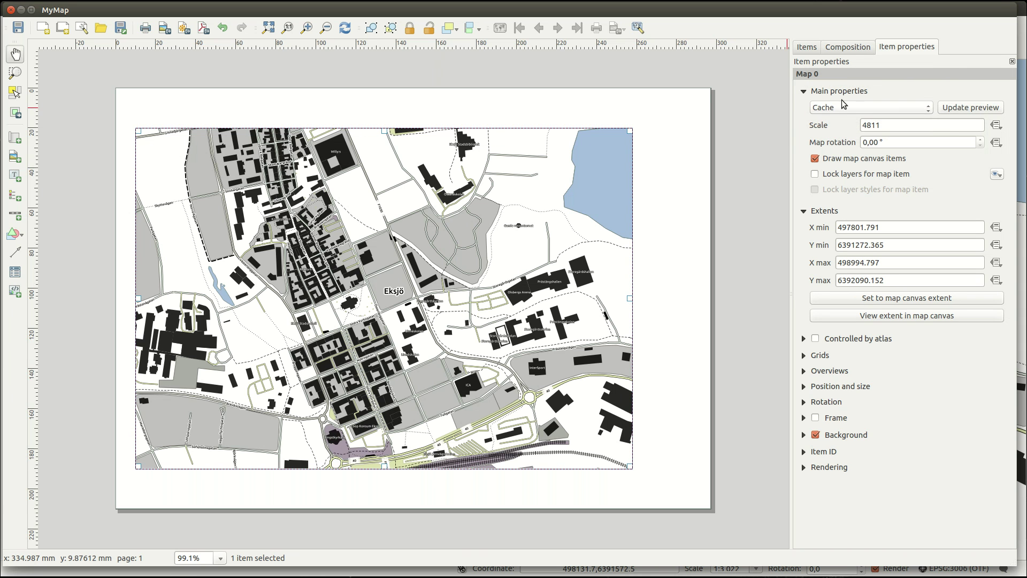
pyautogui.click(844, 107)
pyautogui.click(842, 120)
pyautogui.click(845, 110)
pyautogui.click(844, 95)
pyautogui.press('Tab')
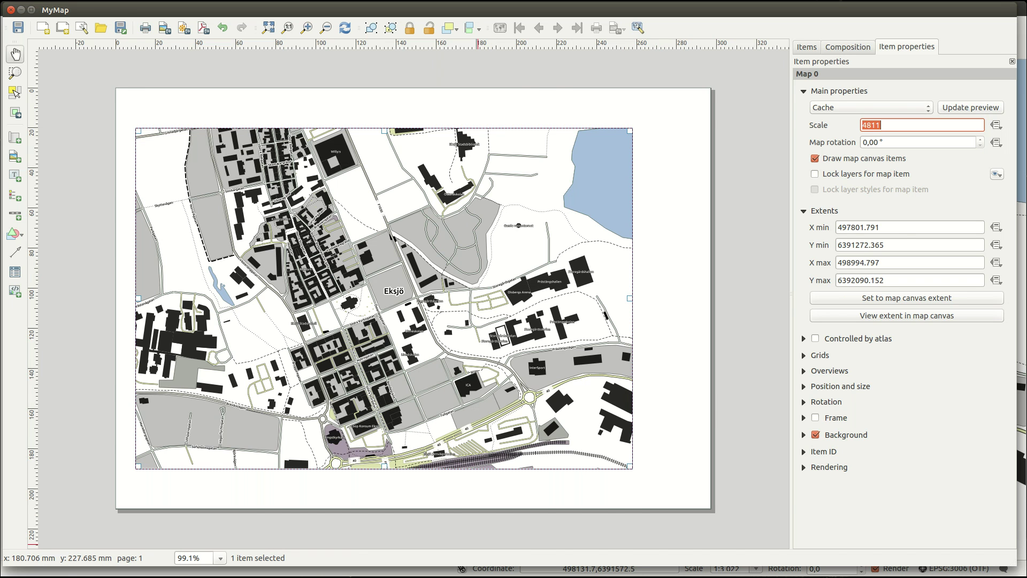
pyautogui.click(344, 575)
# Pan the main canvas to central Eksjö at 1:3022 with the lake top right, then return to MyMap
pyautogui.moveTo(560, 263); pyautogui.dragTo(524, 340)
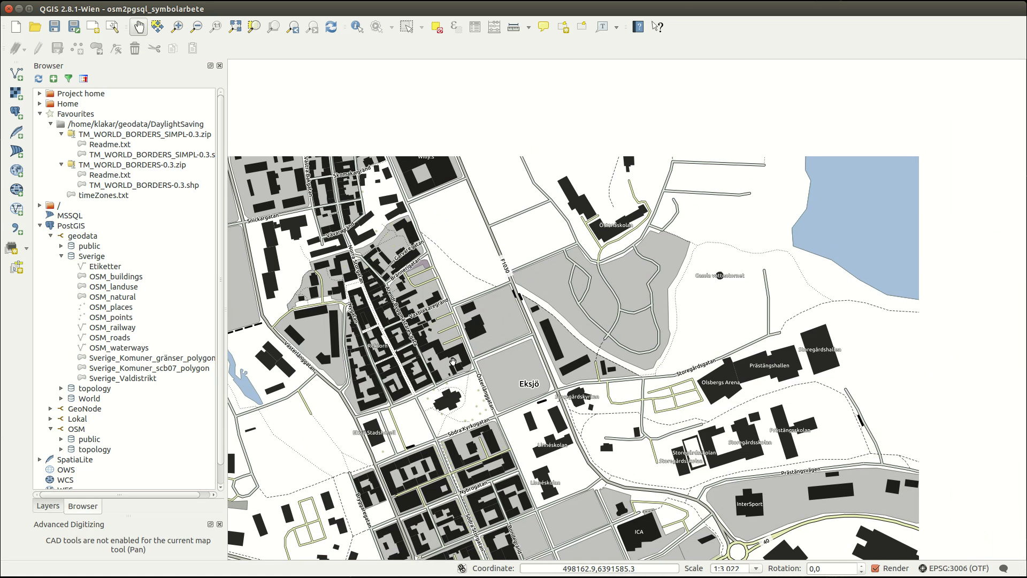
pyautogui.scroll(2, 525, 340)
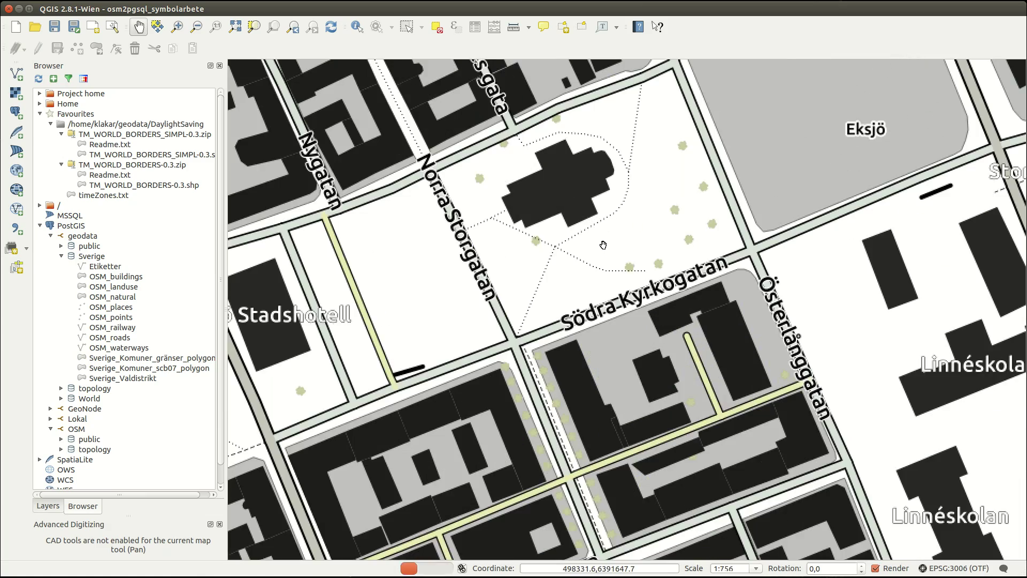
pyautogui.scroll(-2, 597, 239)
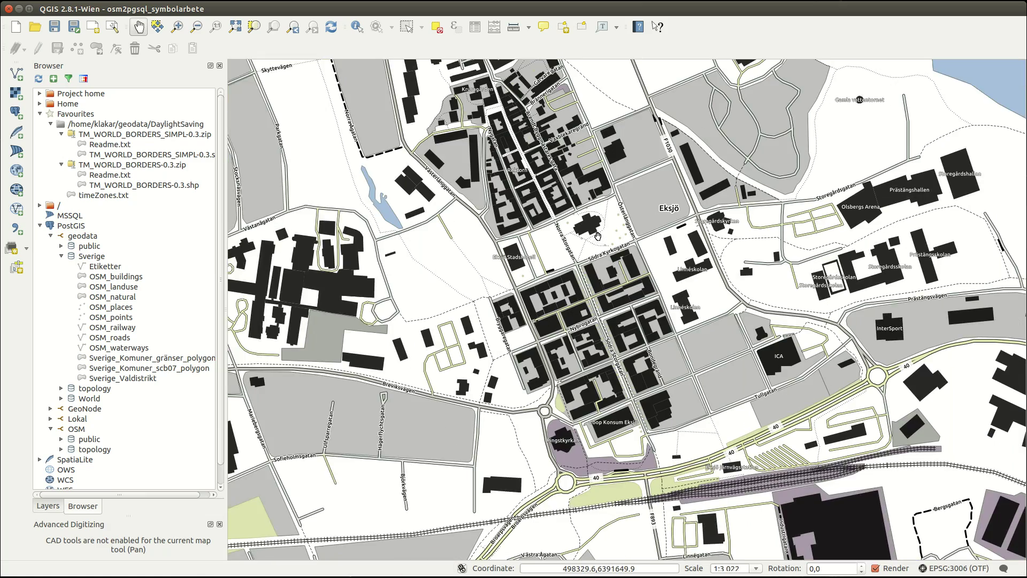
pyautogui.moveTo(598, 235); pyautogui.dragTo(394, 267)
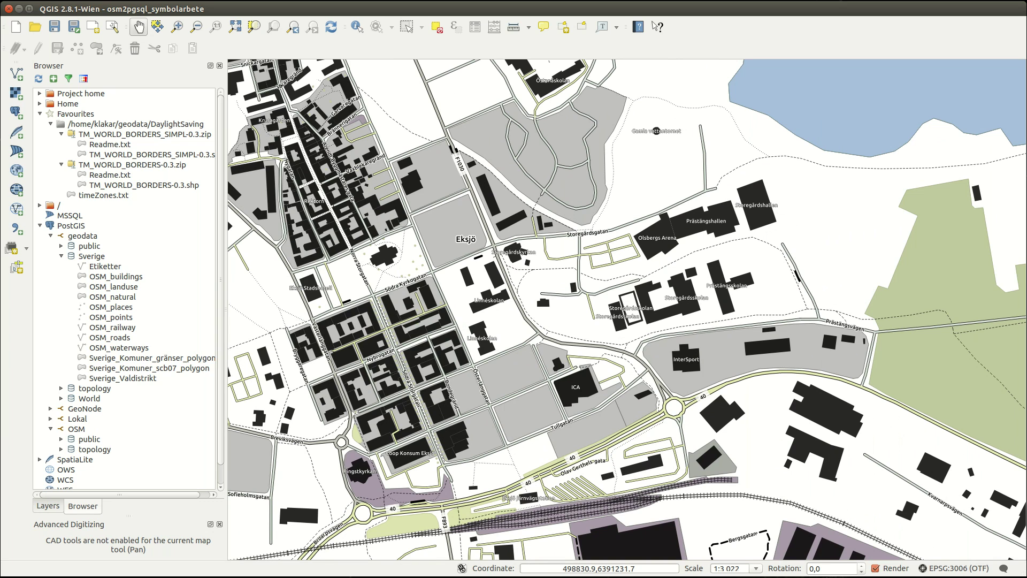
pyautogui.hotkey('alt', 'Tab')
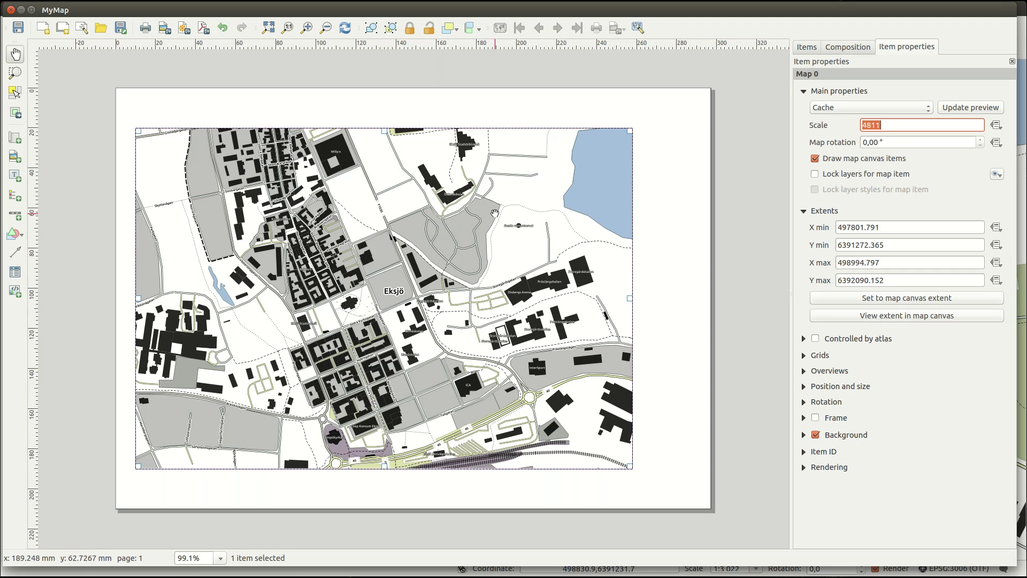
# Refresh the layout map, match it to the main canvas extent and set its scale to 1:5000
pyautogui.click(981, 111)
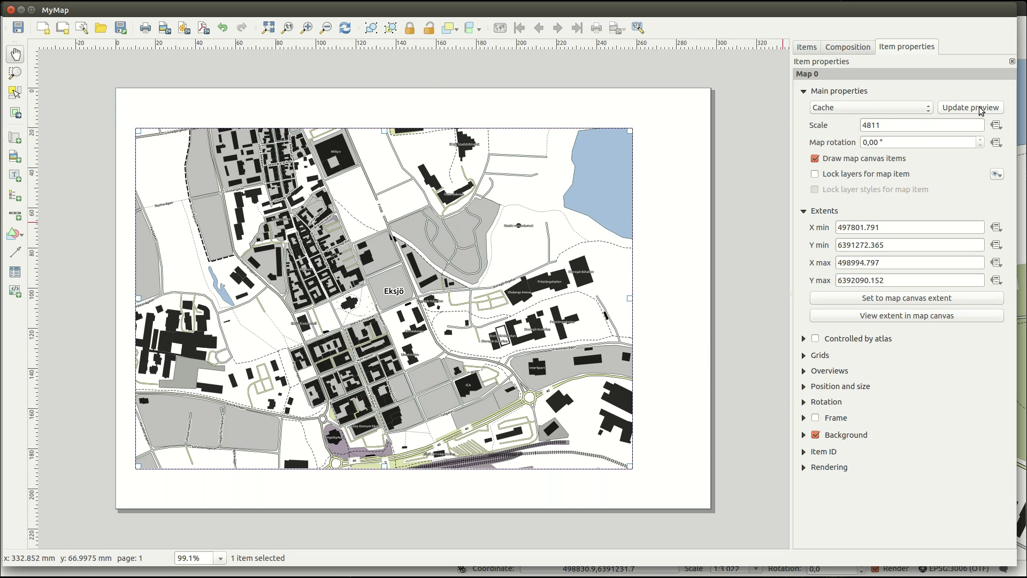
pyautogui.press('Tab')
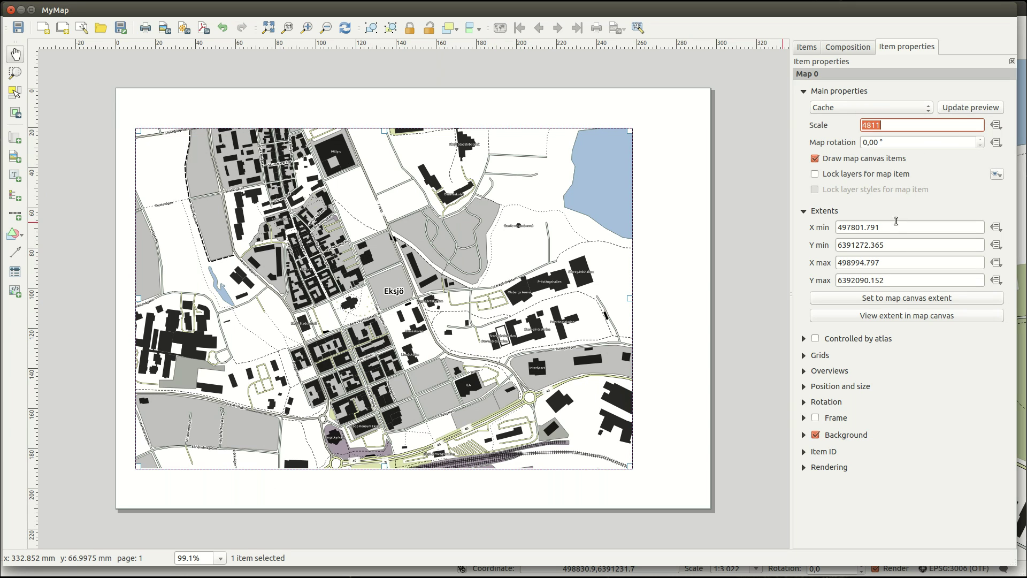
pyautogui.click(908, 304)
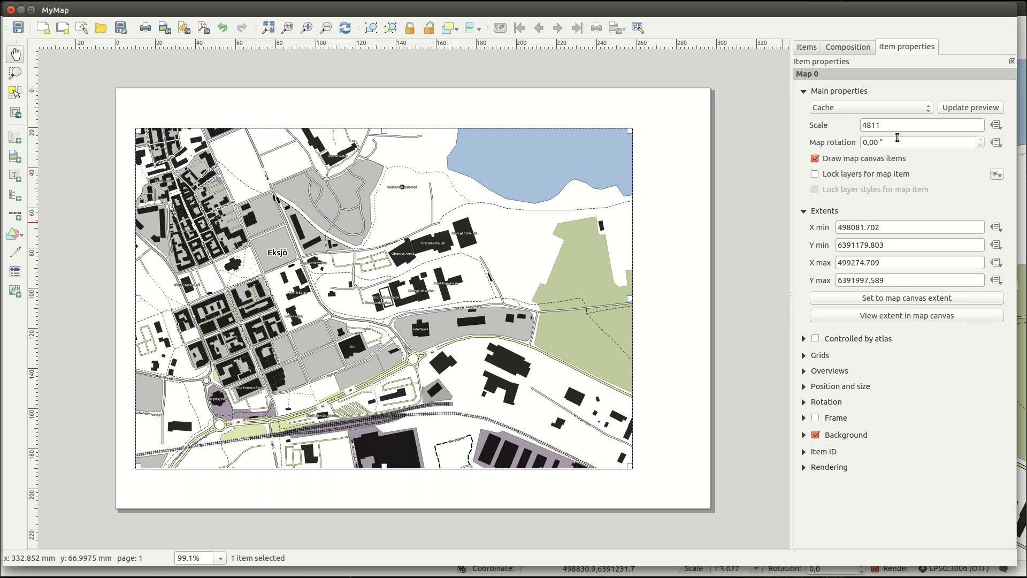
pyautogui.doubleClick(886, 126)
pyautogui.write('5000')
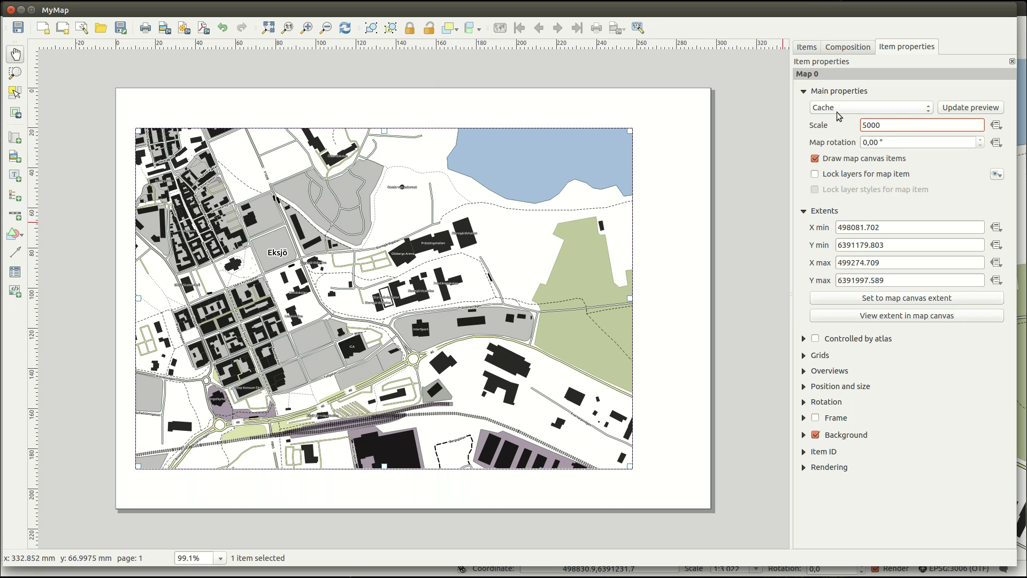
pyautogui.press('Return')
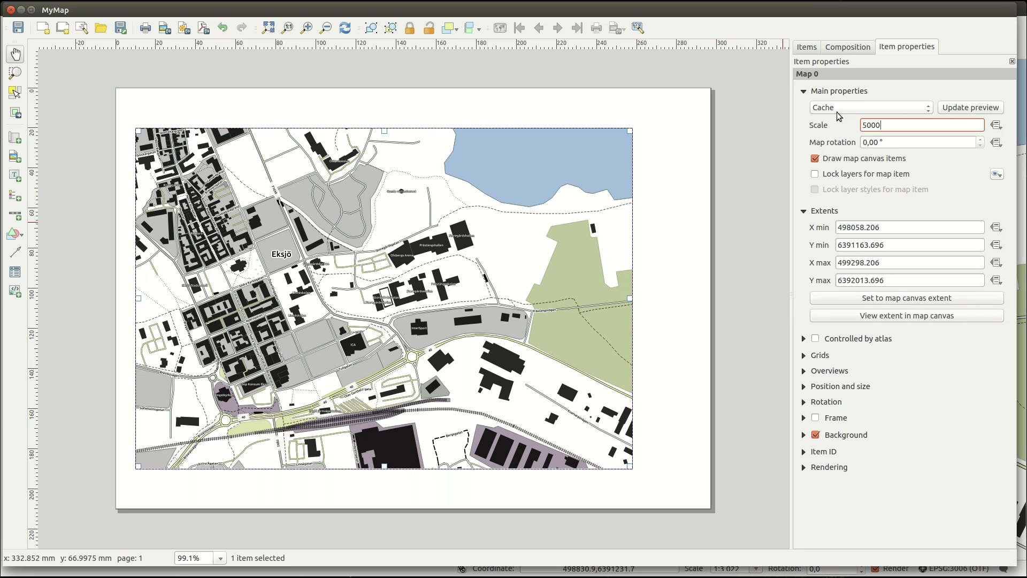
# Add Grid 1 to the map using SWEREF99 TM (EPSG:3006) as its coordinate system
pyautogui.click(805, 356)
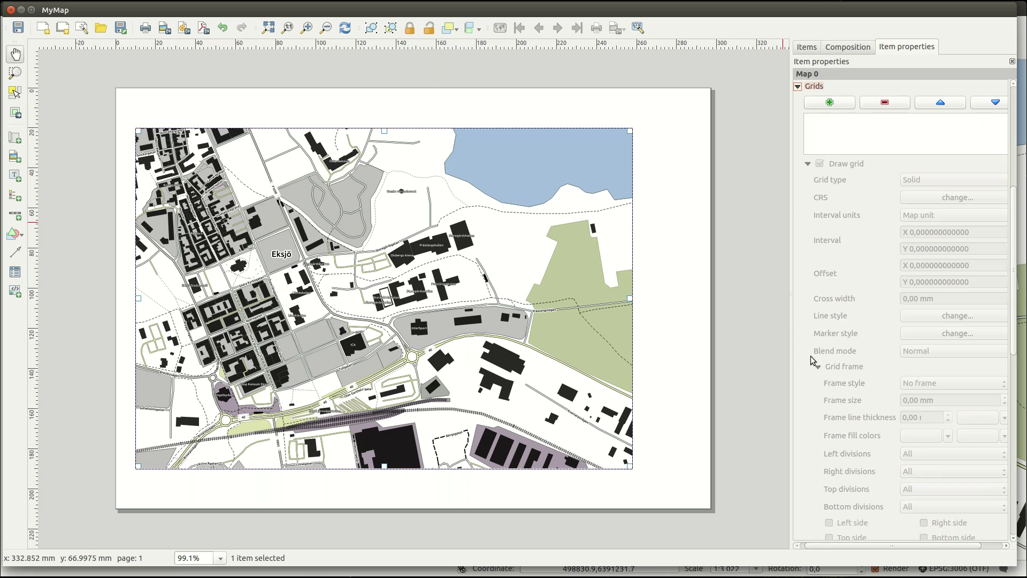
pyautogui.click(829, 103)
pyautogui.click(925, 199)
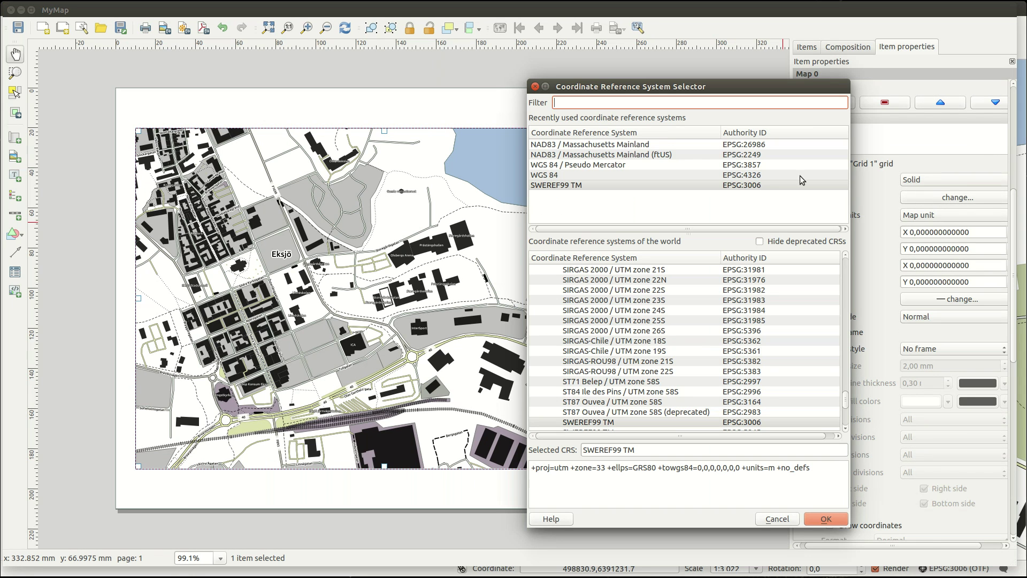
pyautogui.click(562, 184)
pyautogui.click(561, 168)
pyautogui.click(560, 176)
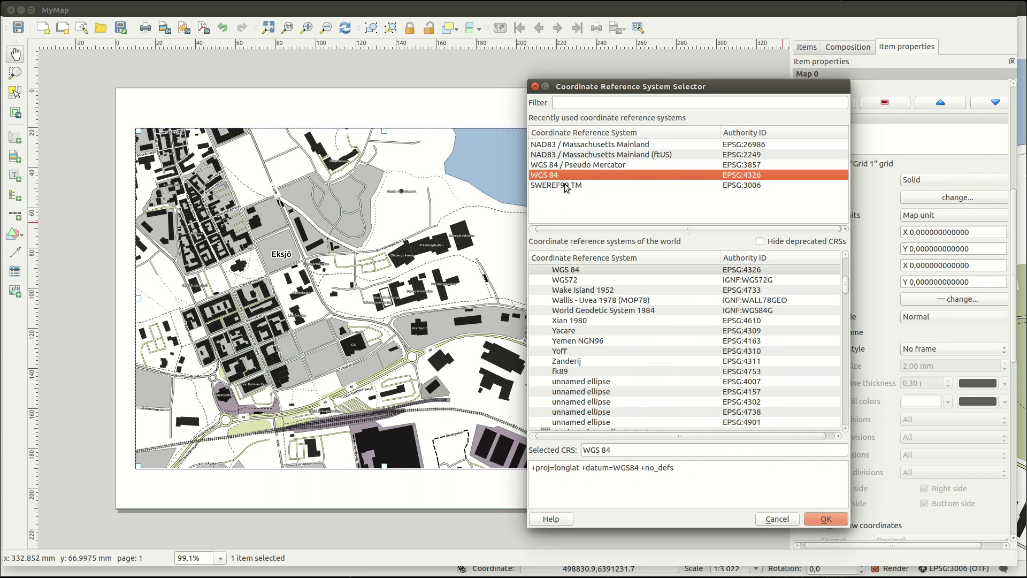
pyautogui.click(563, 186)
pyautogui.click(824, 519)
# Set the grid's X and Y intervals to 100 and its frame style to Exterior ticks
pyautogui.click(911, 233)
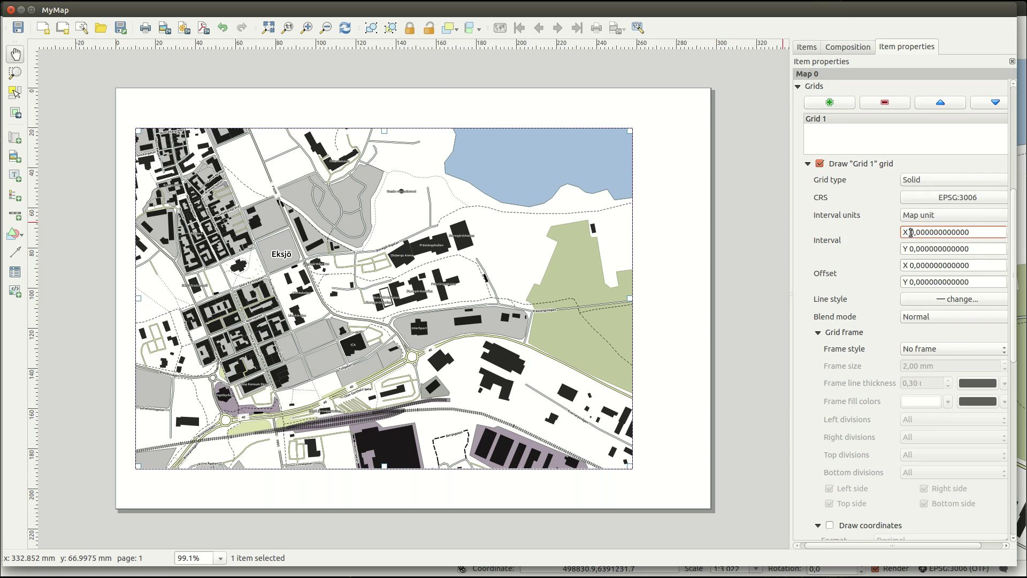
pyautogui.write('10')
pyautogui.press('Tab')
pyautogui.write('100')
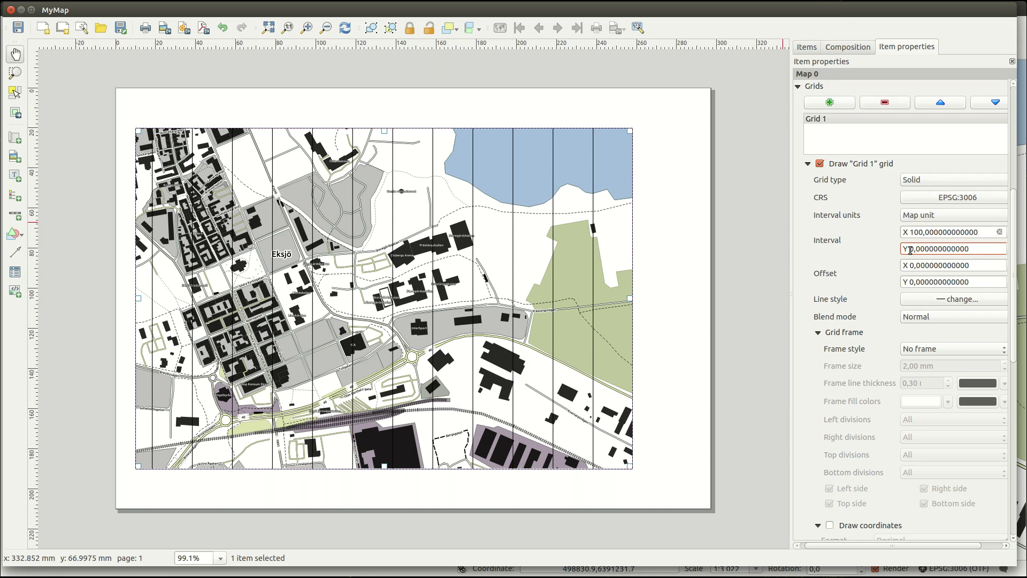
pyautogui.press('Tab')
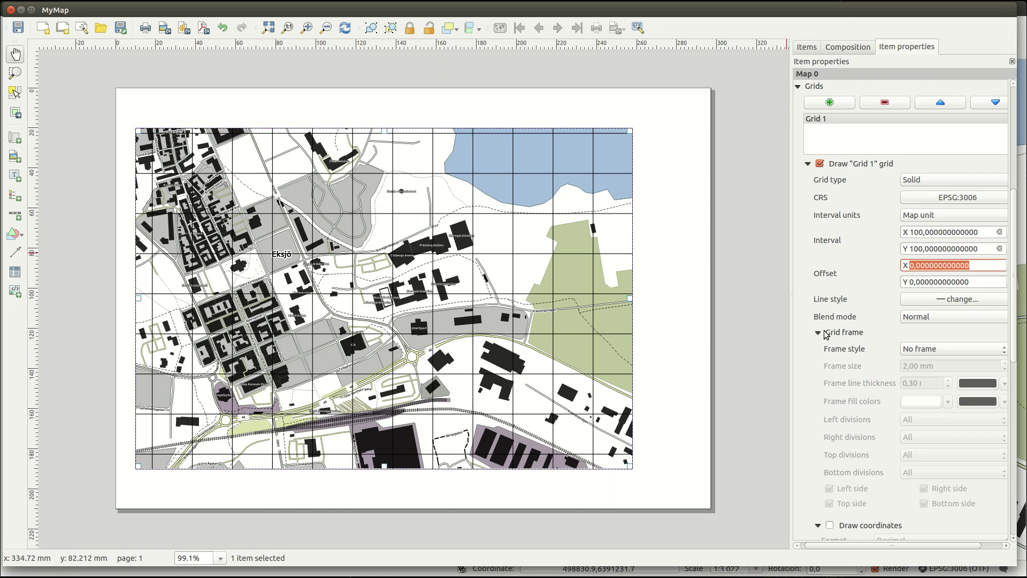
pyautogui.click(923, 351)
pyautogui.click(930, 358)
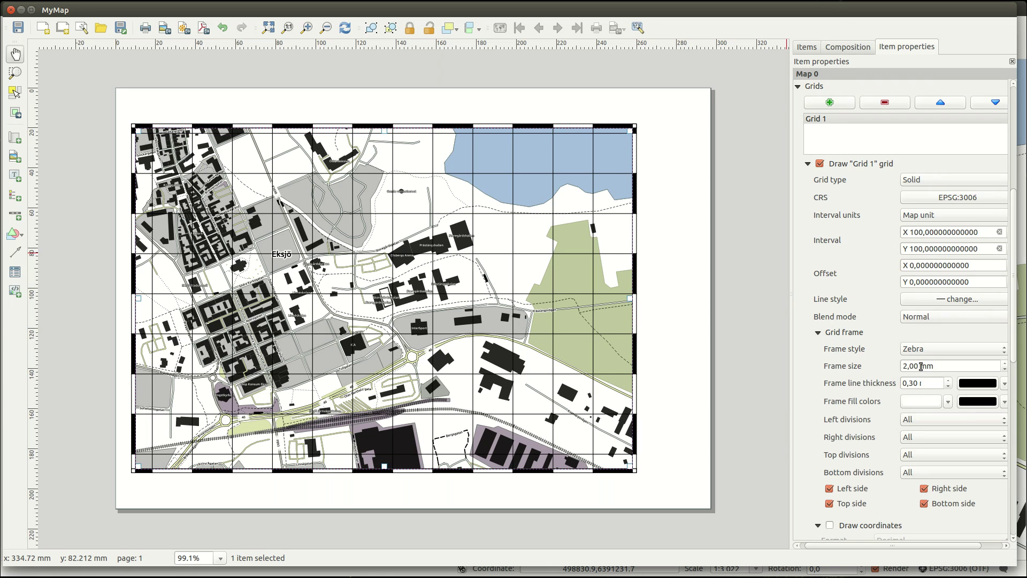
pyautogui.click(927, 351)
pyautogui.click(931, 371)
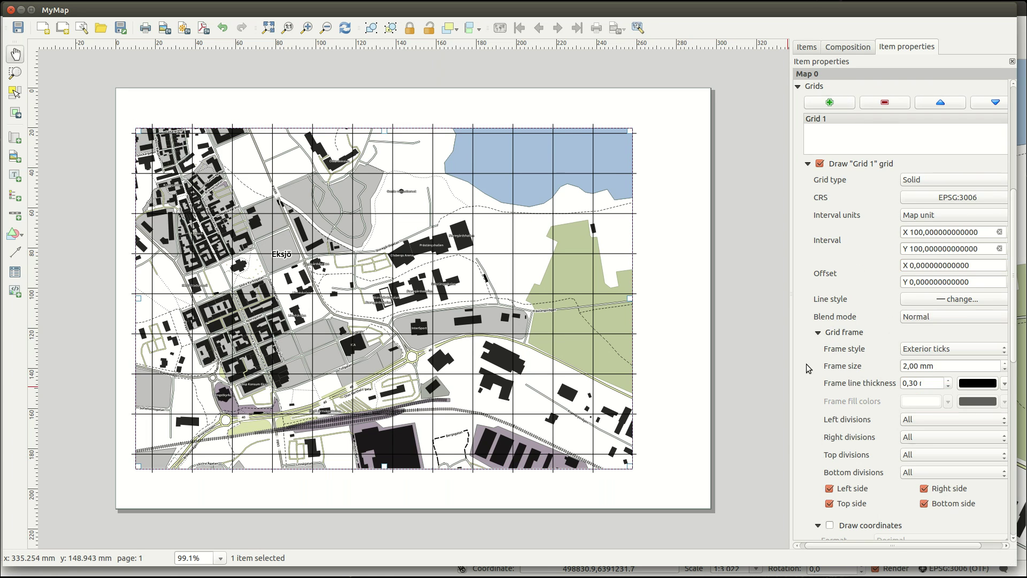
# Enable grid coordinate labels with 0 precision, then switch Grid 1 off
pyautogui.scroll(-3, 808, 368)
pyautogui.click(833, 426)
pyautogui.scroll(-5, 849, 462)
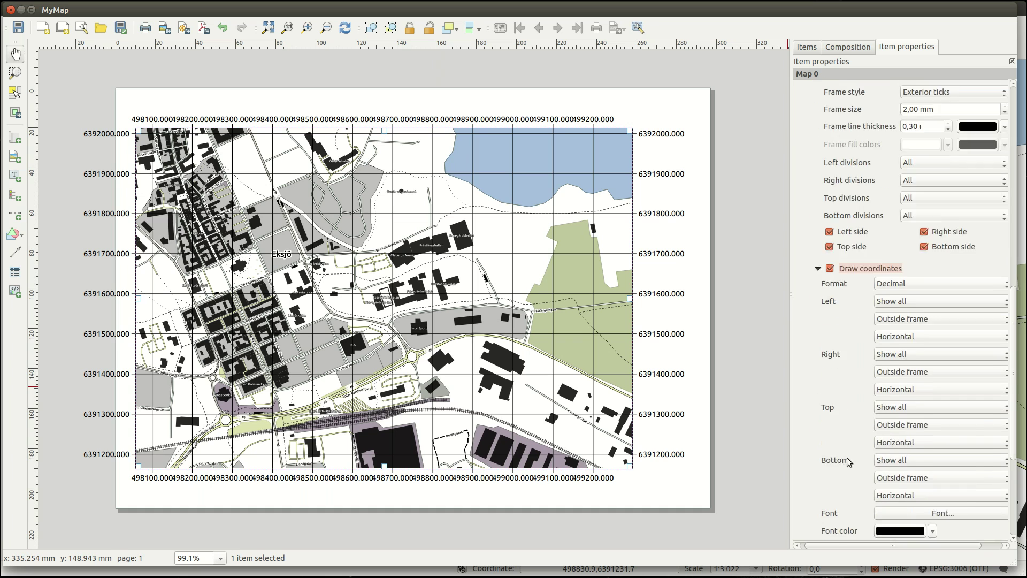
pyautogui.scroll(-4, 849, 462)
pyautogui.scroll(-3, 883, 473)
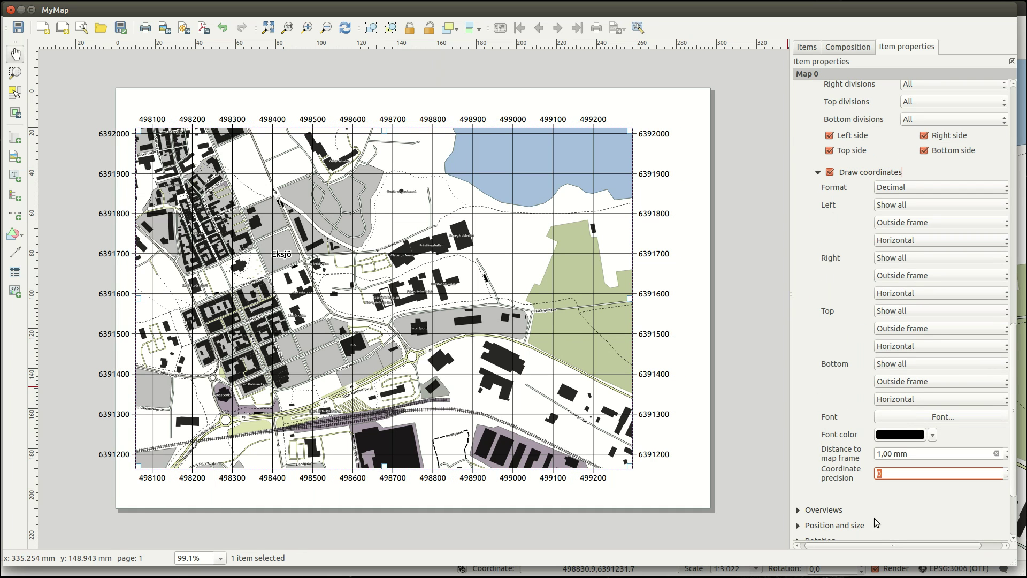
pyautogui.scroll(10, 812, 387)
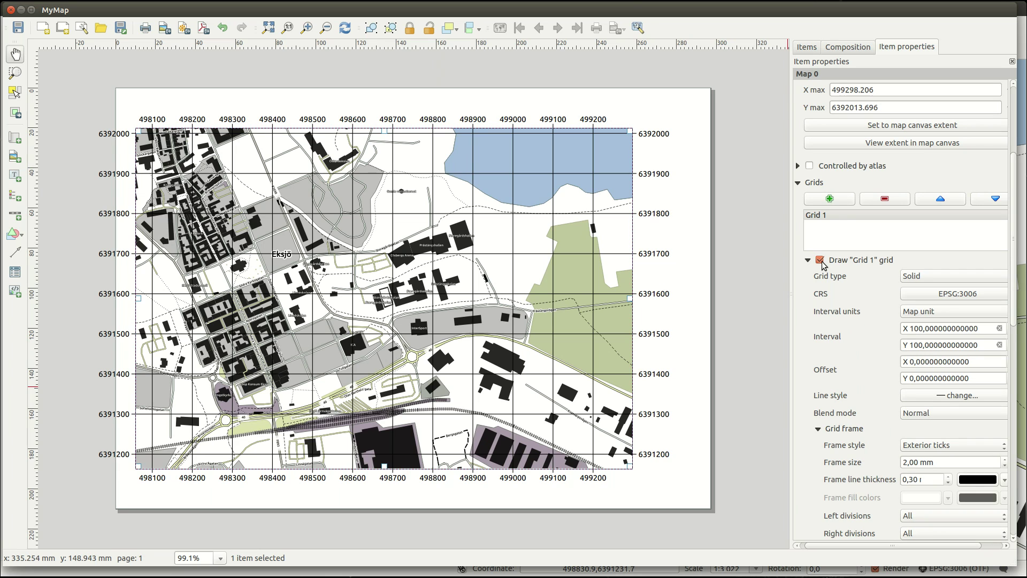
pyautogui.click(820, 261)
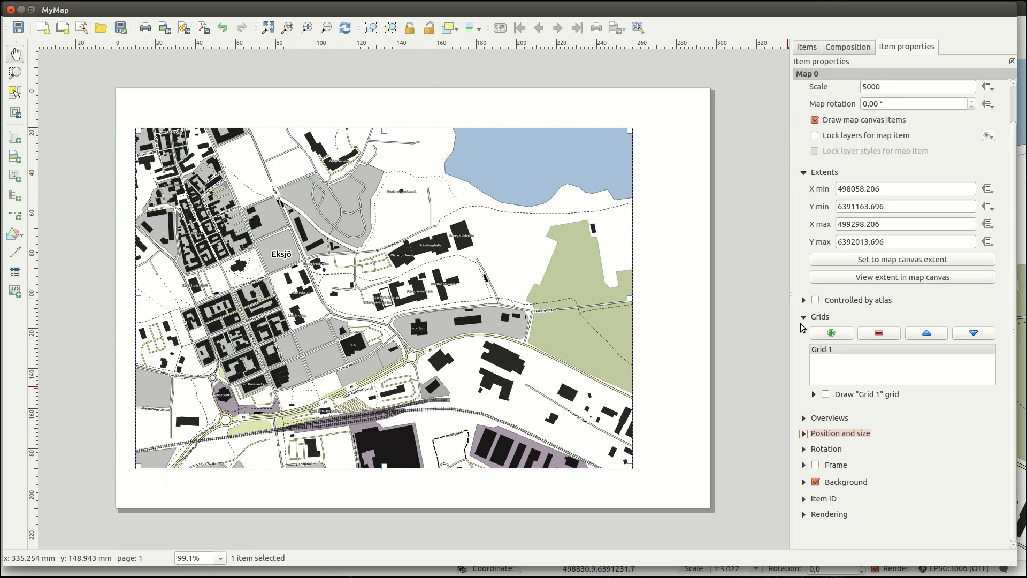
# Give the map a black frame and add a 'My Map' label above it
pyautogui.click(814, 464)
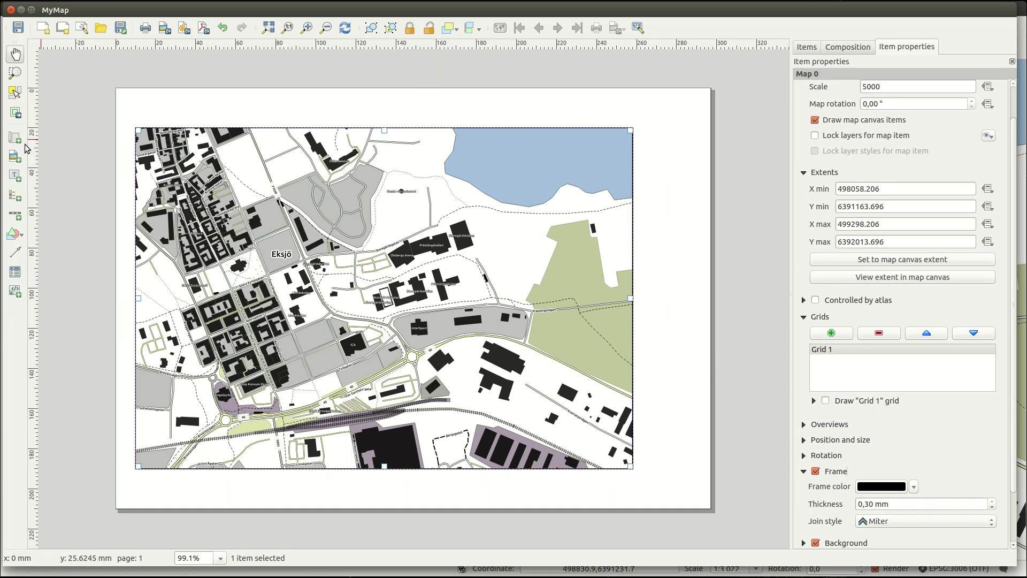
pyautogui.click(14, 176)
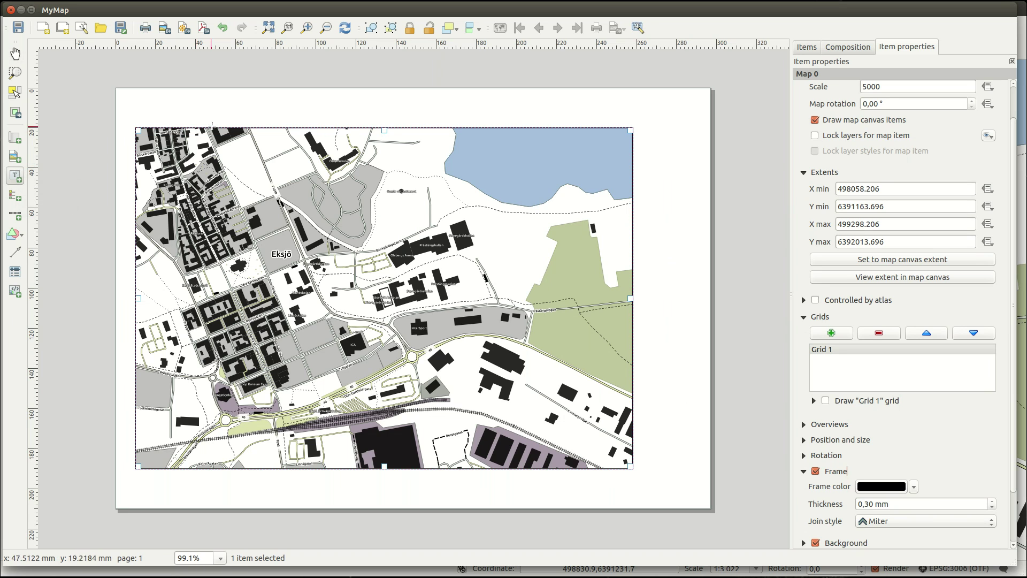
pyautogui.moveTo(201, 94); pyautogui.dragTo(586, 127)
pyautogui.doubleClick(824, 107)
pyautogui.write('My Map')
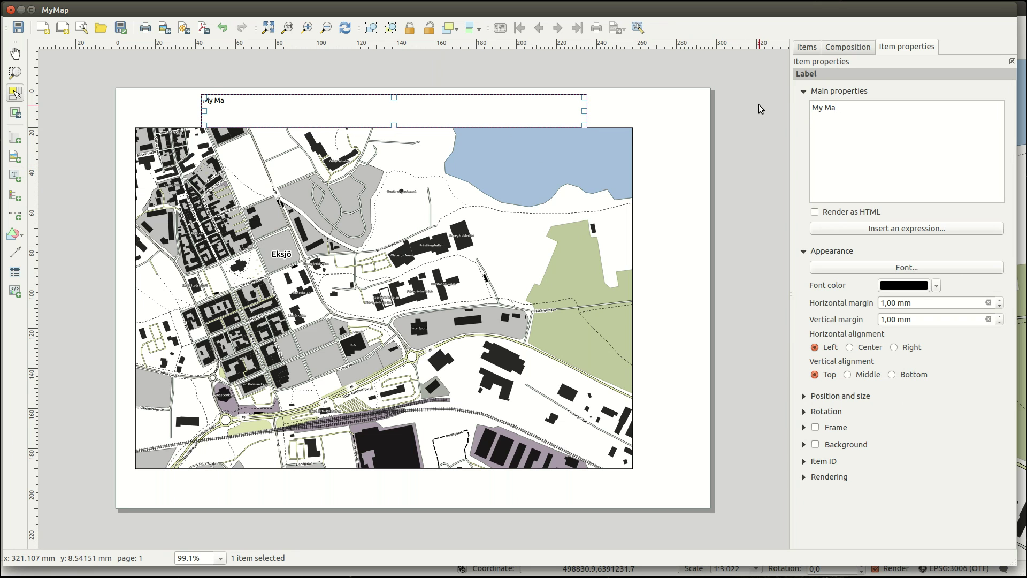
# Centre the title horizontally and vertically, enlarge its font, and leave it without a frame
pyautogui.click(849, 347)
pyautogui.click(847, 375)
pyautogui.click(906, 269)
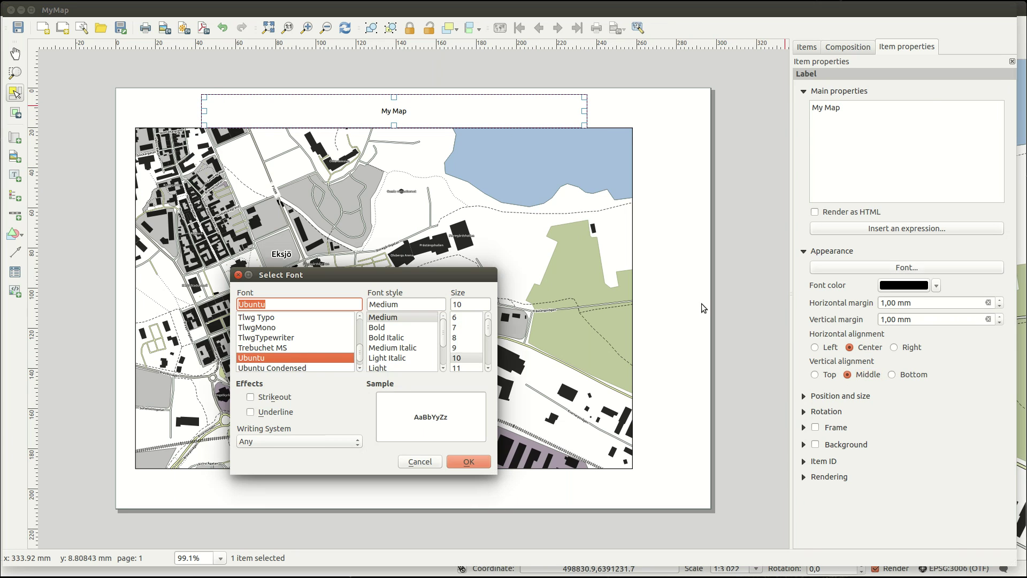
pyautogui.click(460, 463)
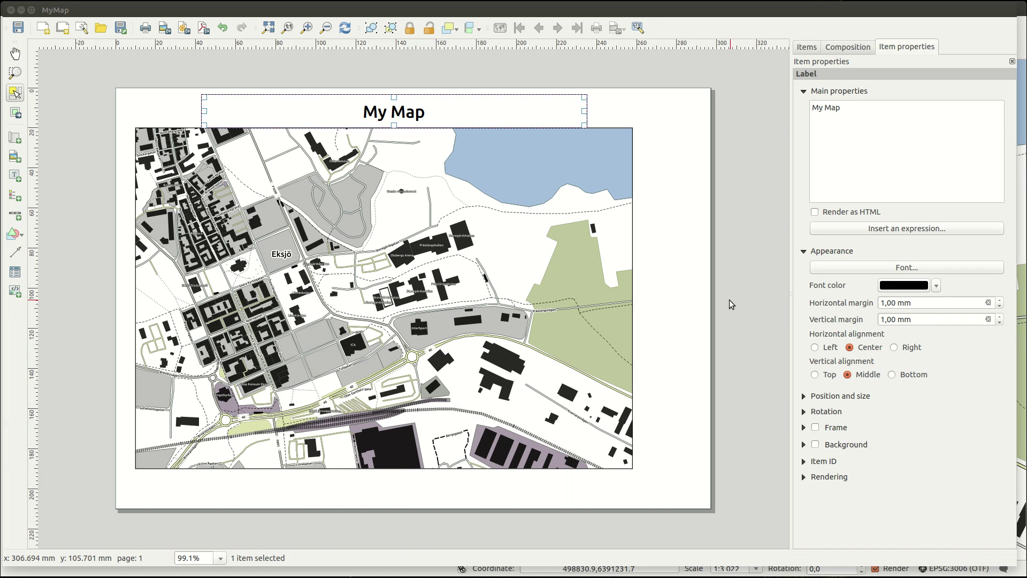
pyautogui.click(815, 427)
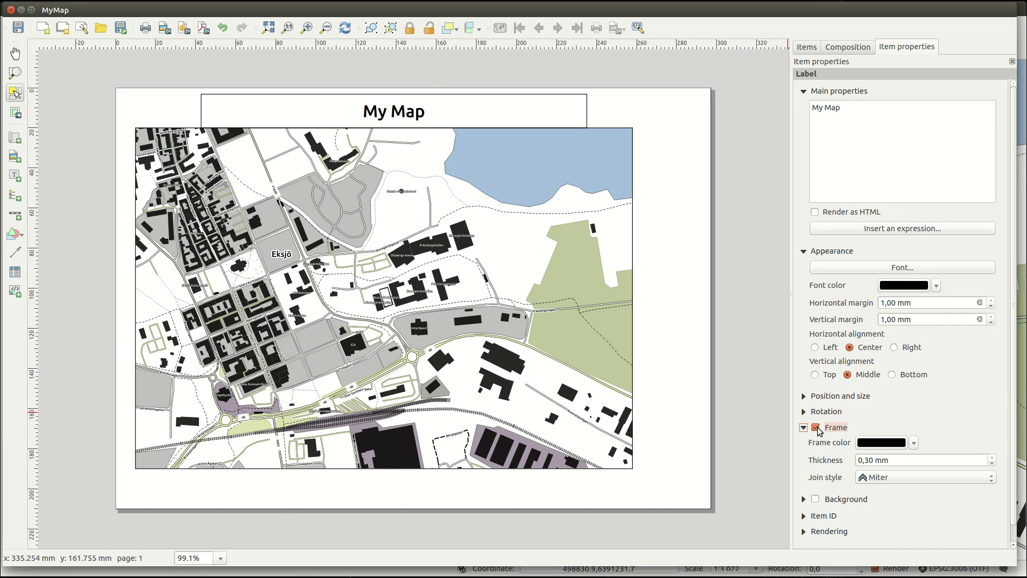
pyautogui.click(815, 428)
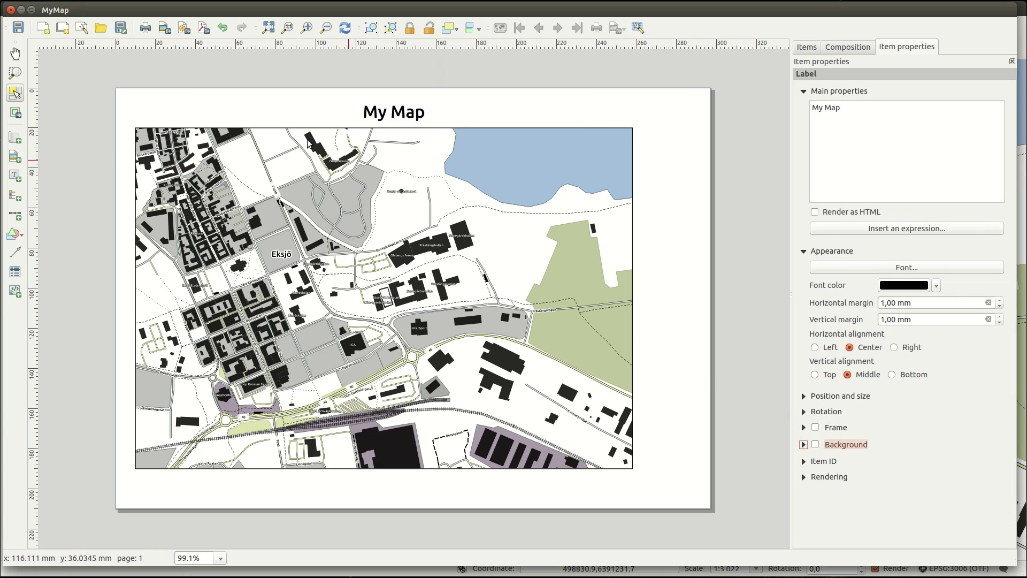
# Draw a legend to the right of the map and turn off its auto-update
pyautogui.click(15, 196)
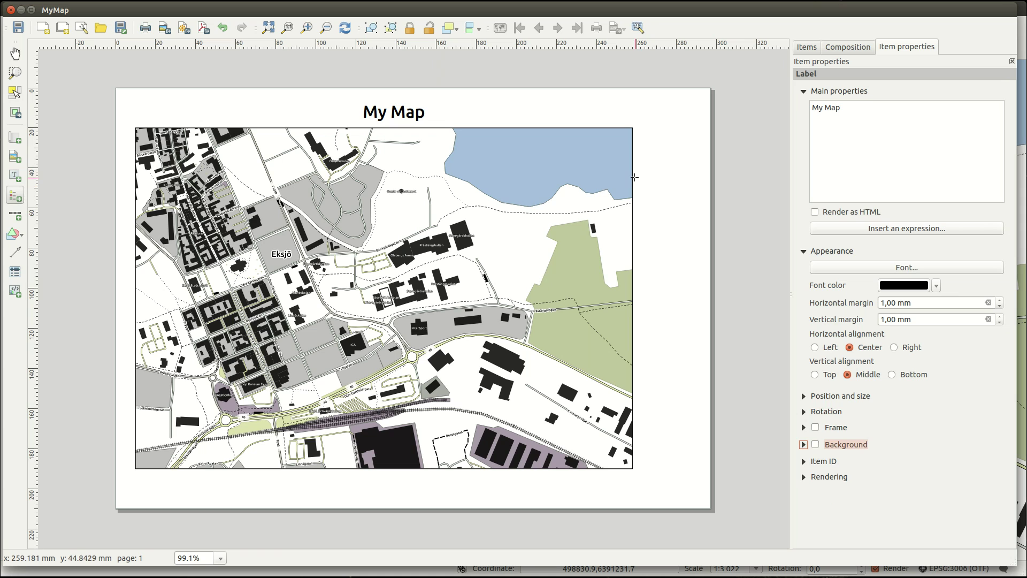
pyautogui.moveTo(635, 178); pyautogui.dragTo(720, 467)
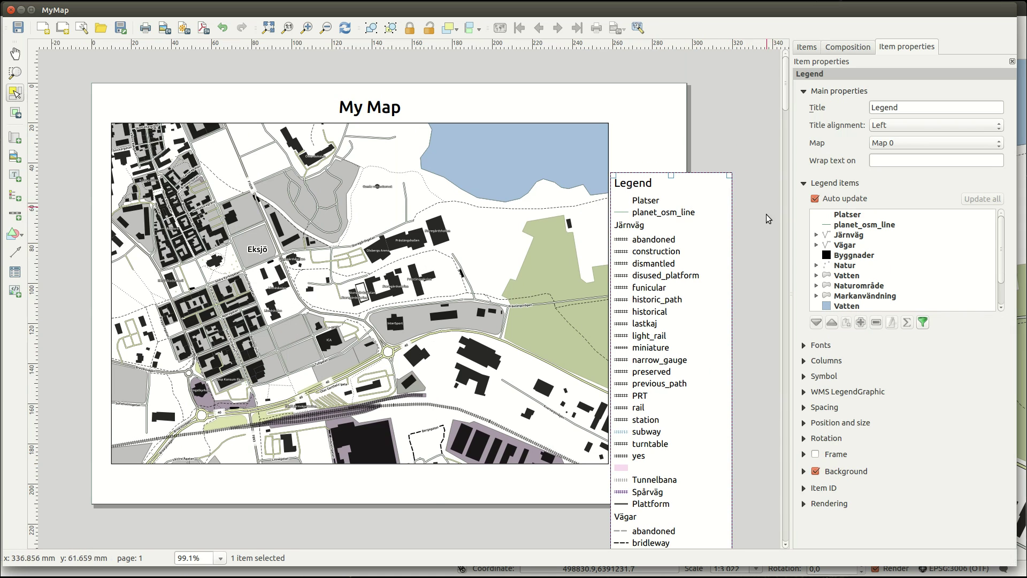
pyautogui.click(905, 108)
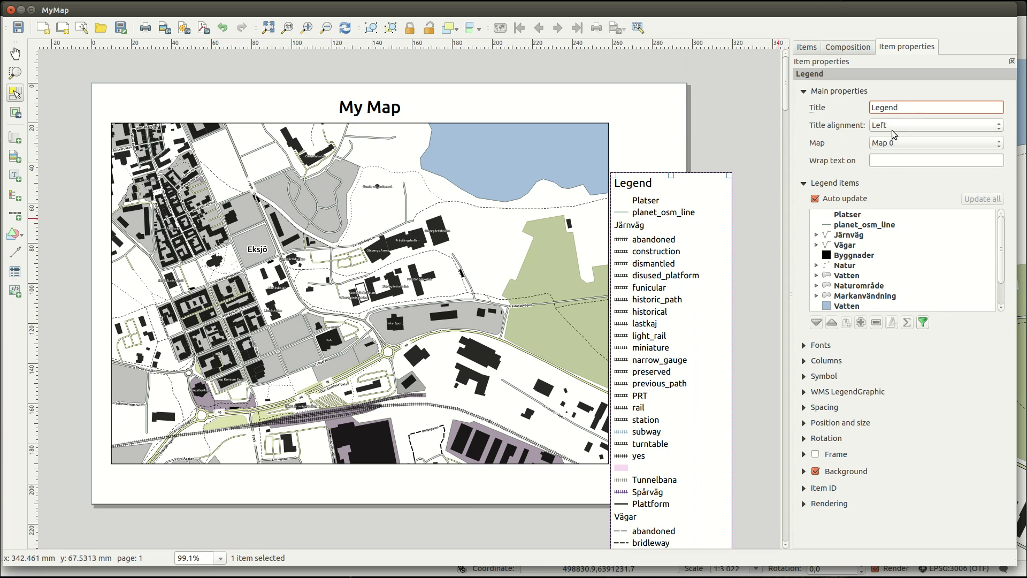
pyautogui.click(815, 199)
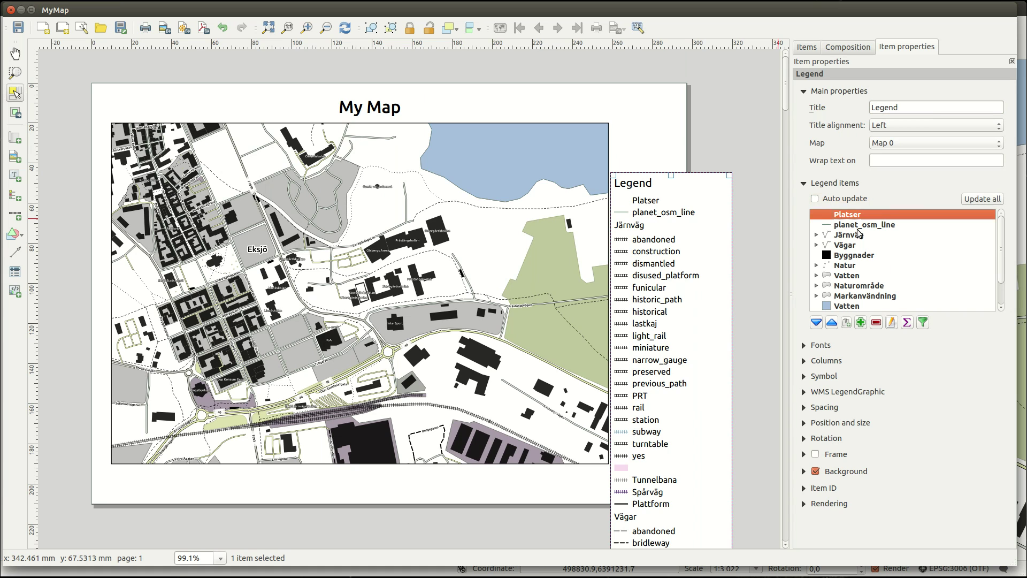
# Remove all legend entries and add back only the Vägar layer
pyautogui.scroll(-1, 850, 224)
pyautogui.keyDown('shift'); pyautogui.click(858, 310); pyautogui.keyUp('shift')
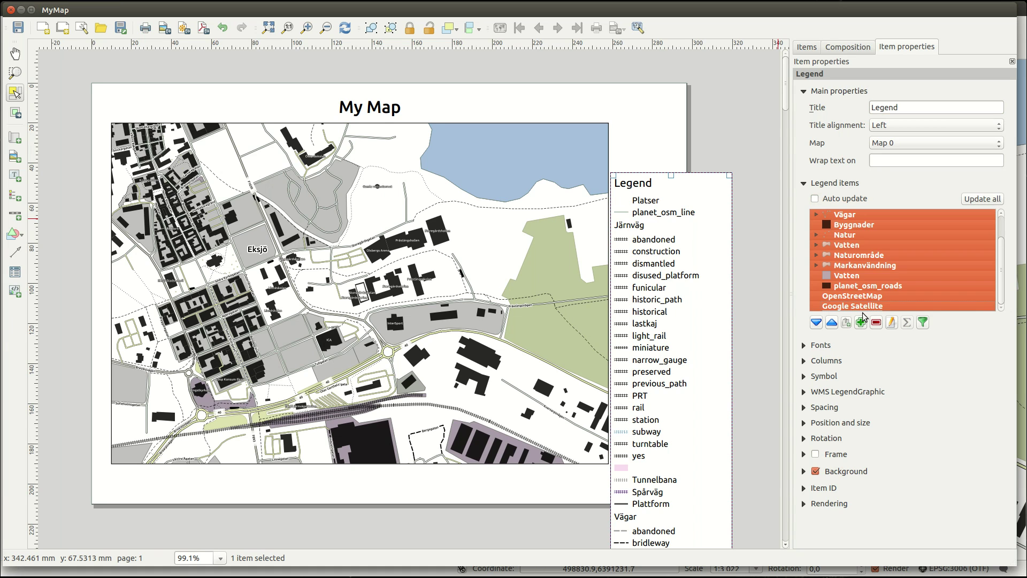
pyautogui.click(877, 323)
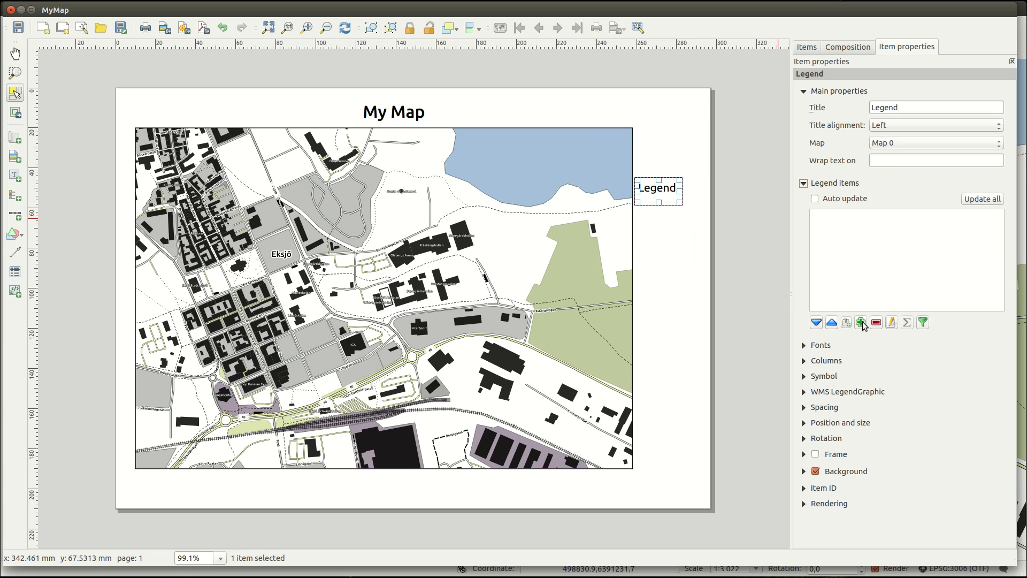
pyautogui.click(861, 322)
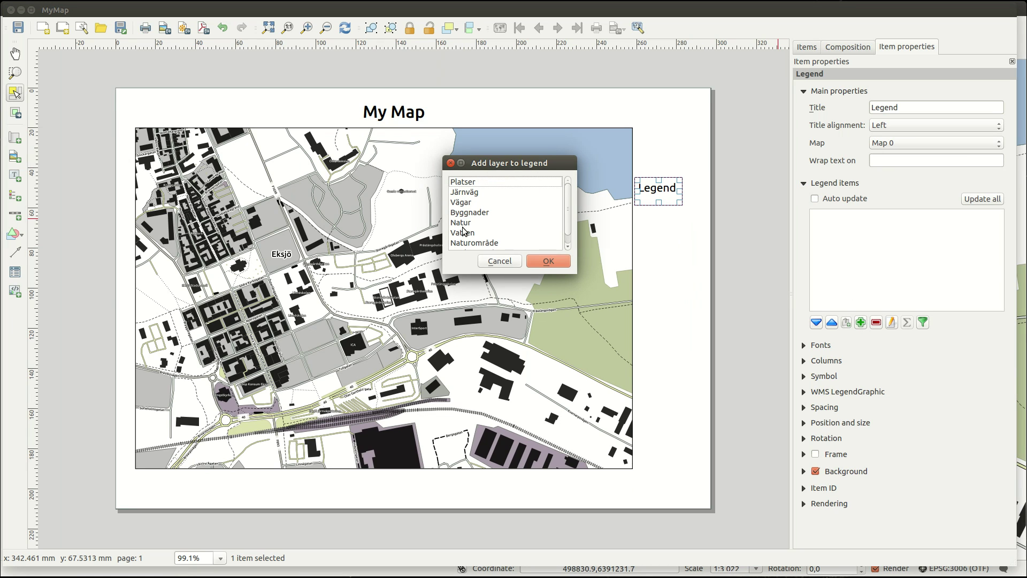
pyautogui.scroll(-1, 478, 233)
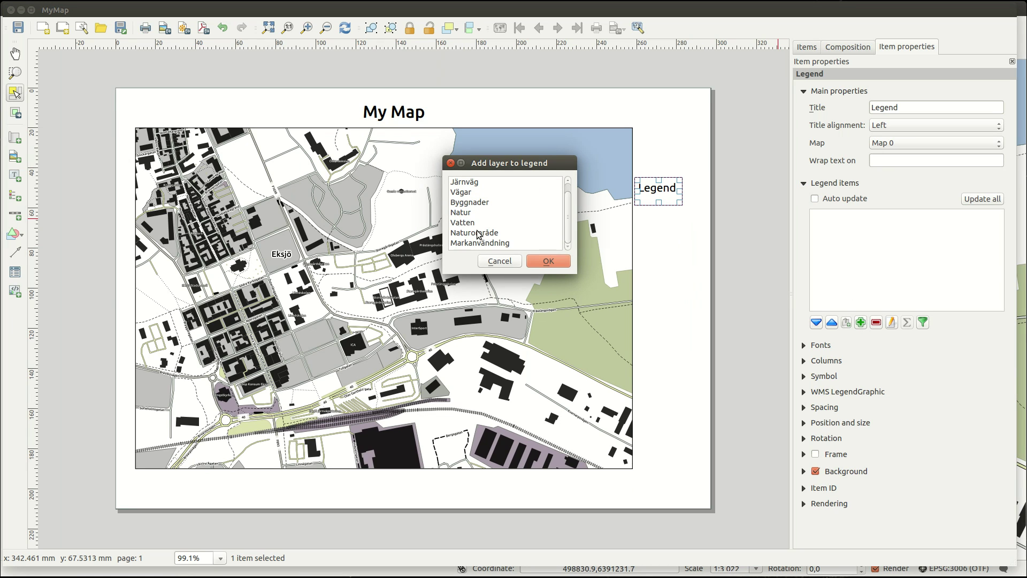
pyautogui.click(465, 191)
pyautogui.click(536, 260)
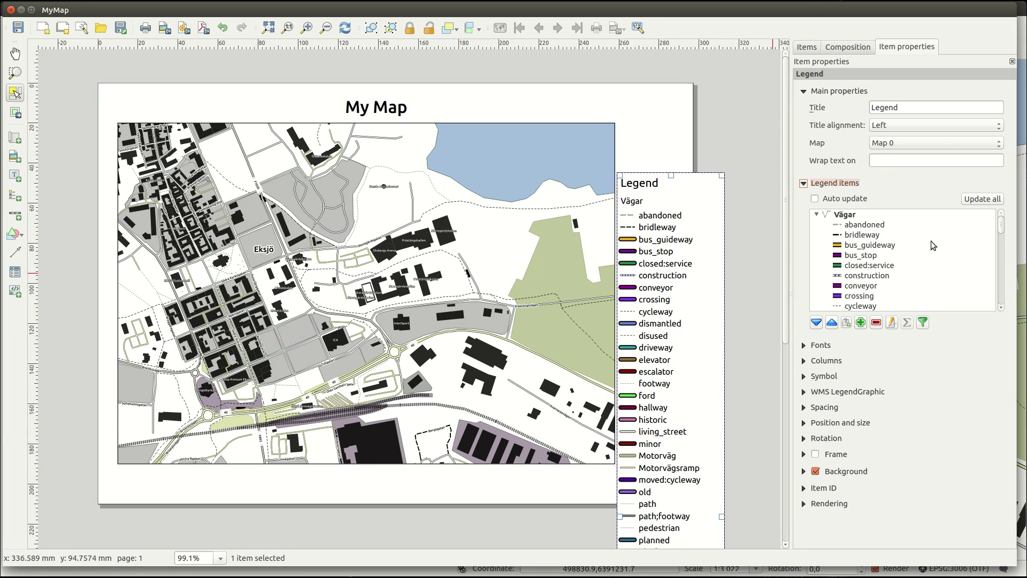
# Limit the legend to features shown on the map and rename the Vägar group to Roads
pyautogui.click(924, 323)
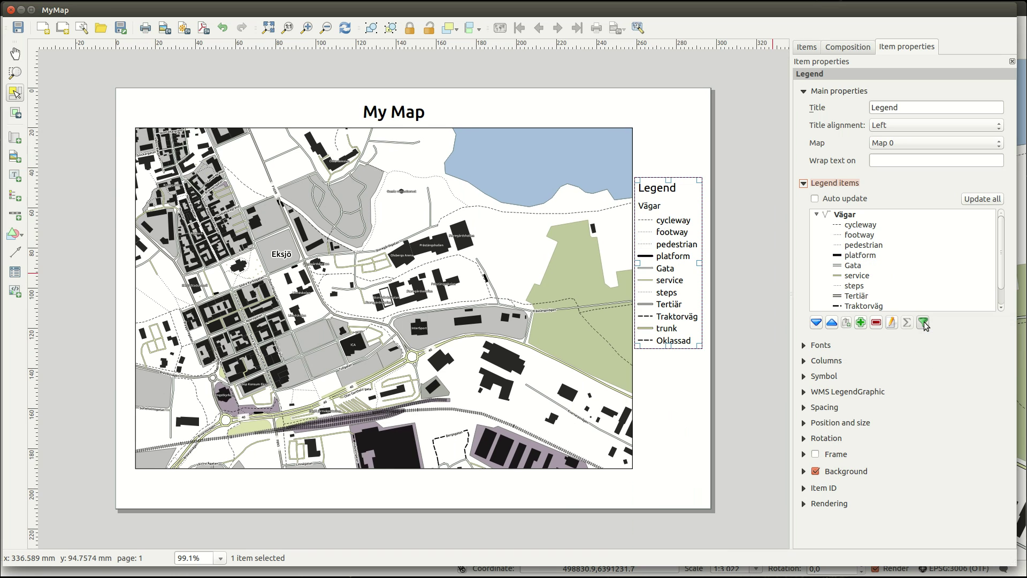
pyautogui.click(850, 215)
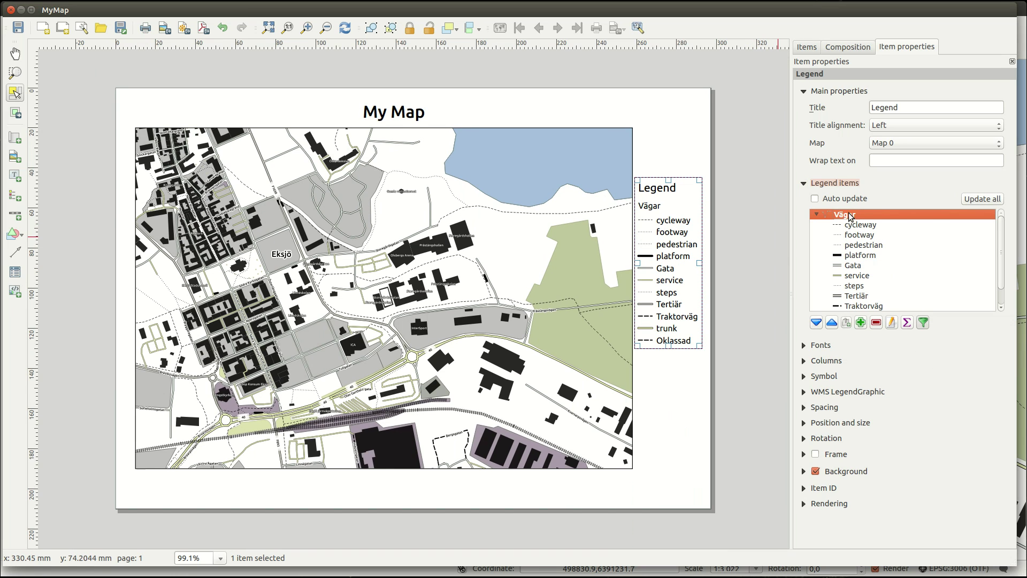
pyautogui.click(891, 324)
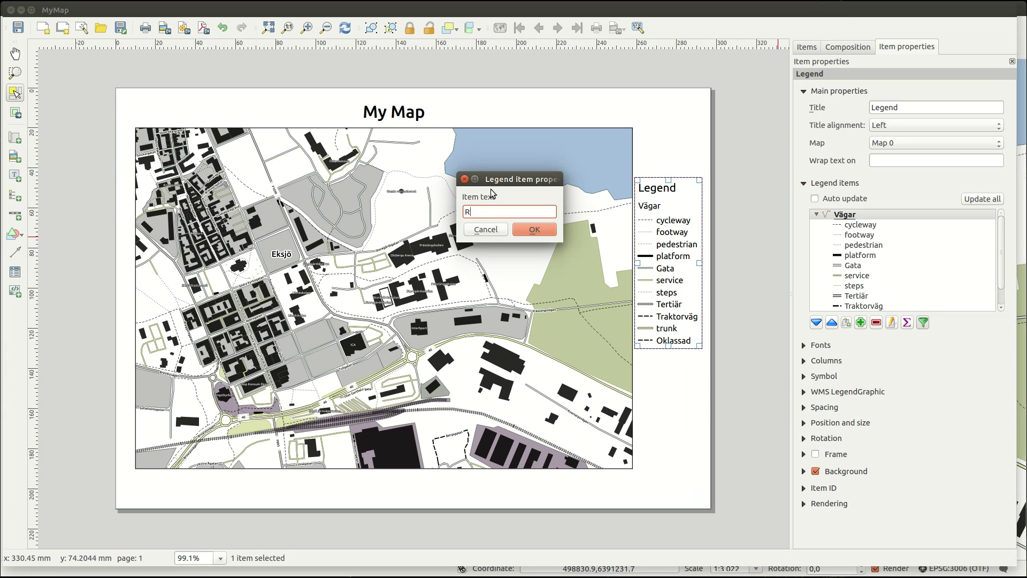
pyautogui.click(539, 226)
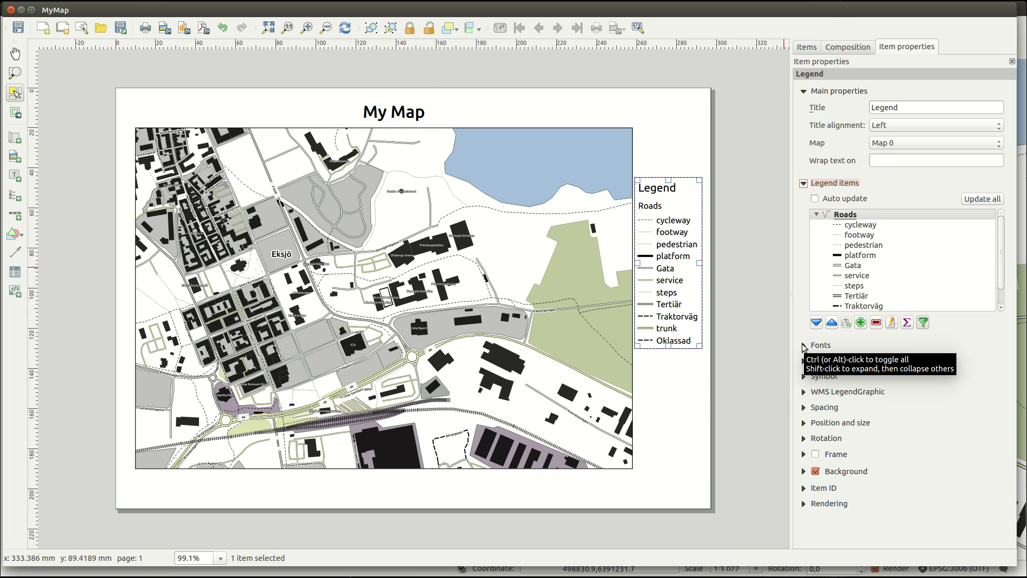
# Set the legend to 2 columns and move it down beside the map's lower right, leaving it frameless
pyautogui.click(804, 361)
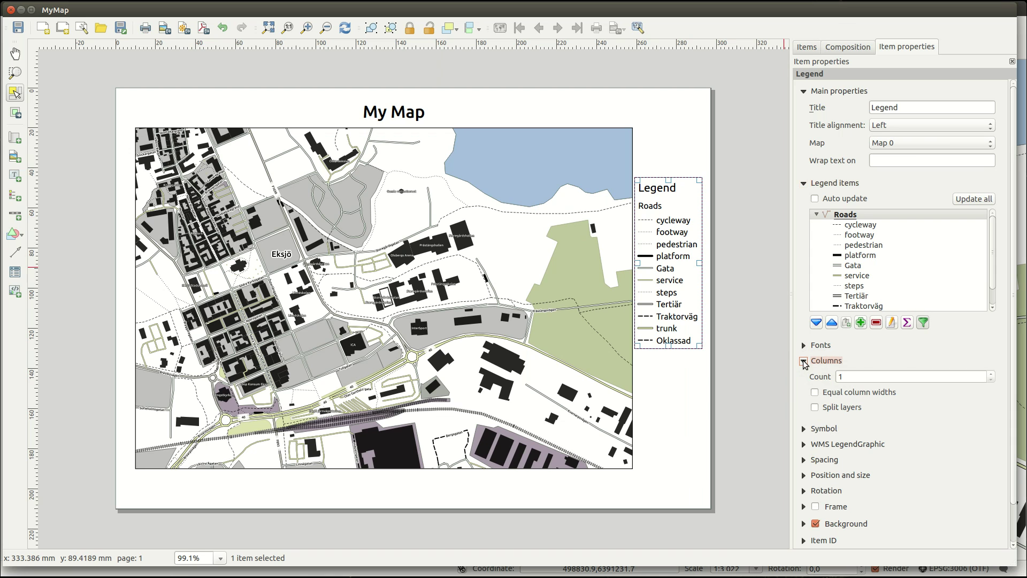
pyautogui.click(990, 374)
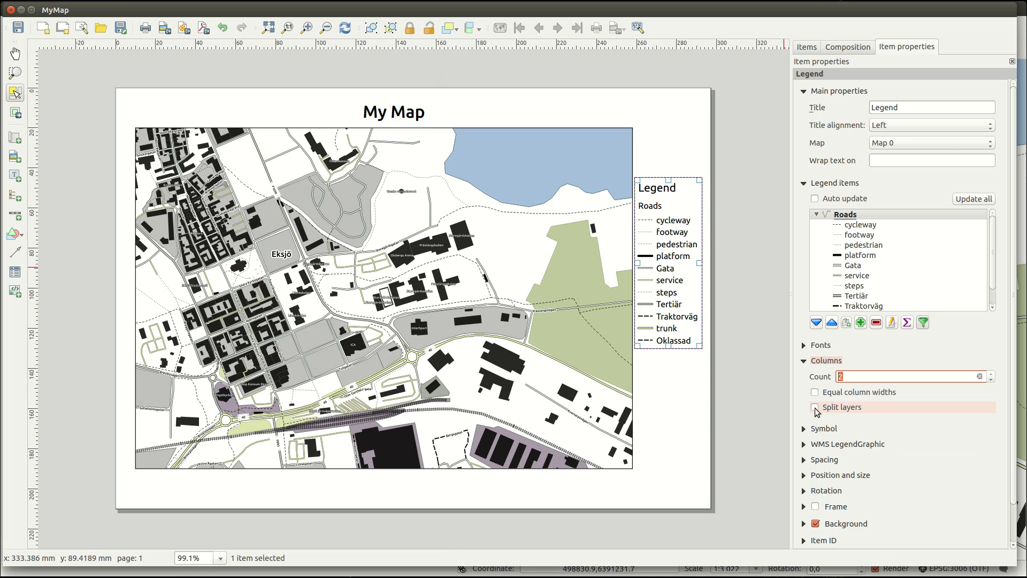
pyautogui.click(815, 407)
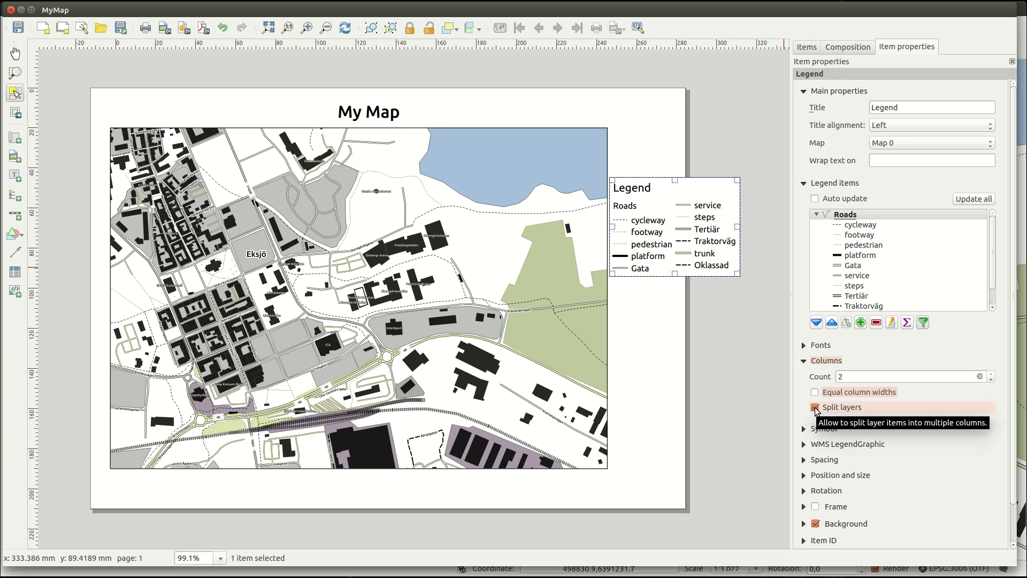
pyautogui.click(815, 408)
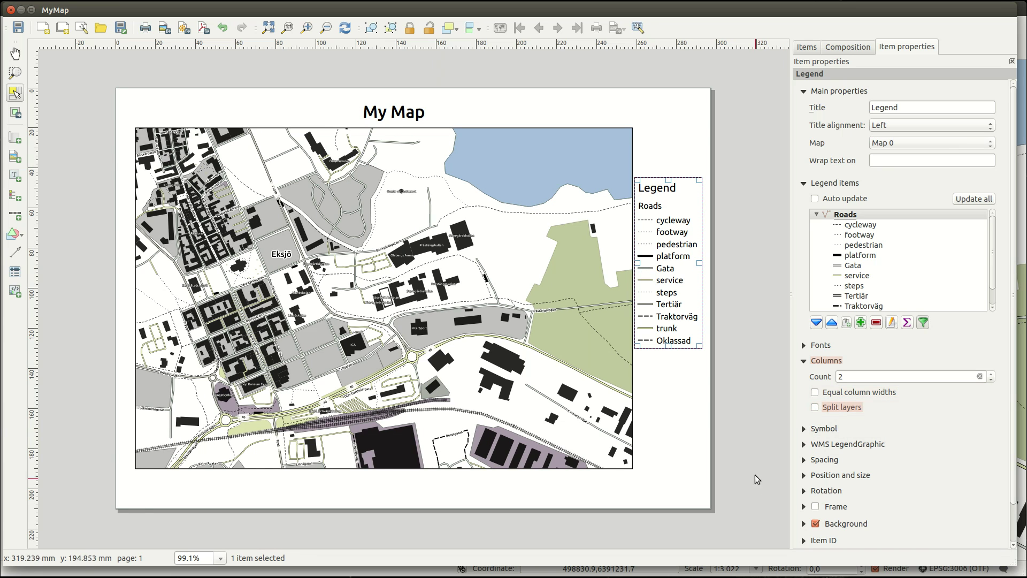
pyautogui.moveTo(671, 295); pyautogui.dragTo(675, 417)
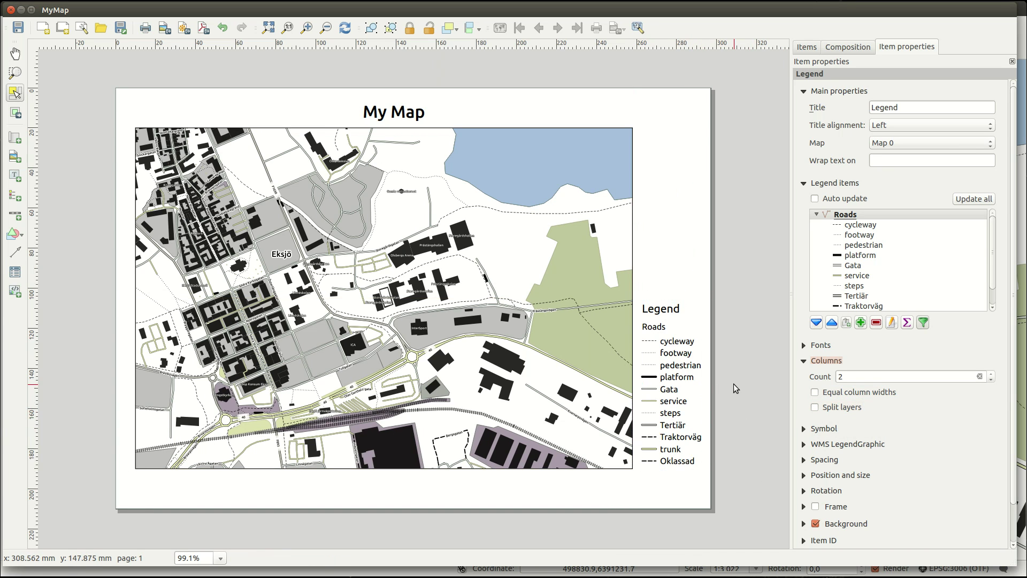
pyautogui.click(816, 507)
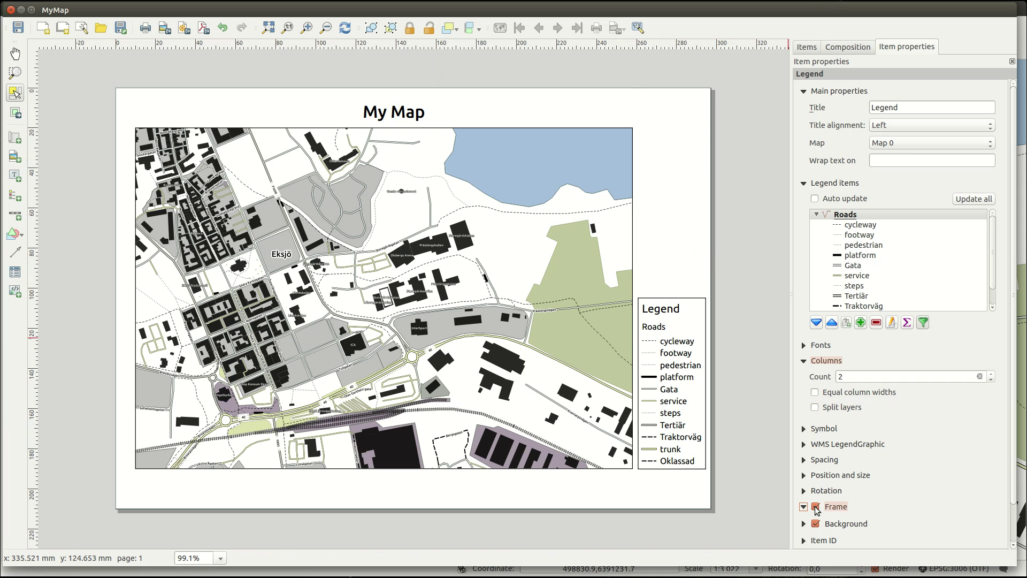
pyautogui.click(816, 507)
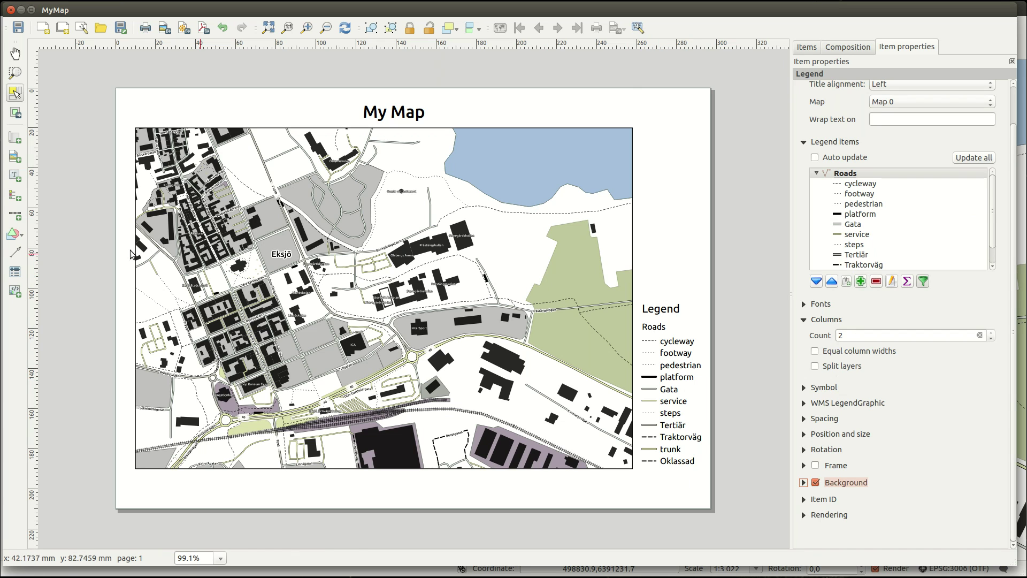
# Add a scale bar right under the map in Line Ticks Up style
pyautogui.click(224, 476)
pyautogui.moveTo(370, 491); pyautogui.dragTo(427, 489)
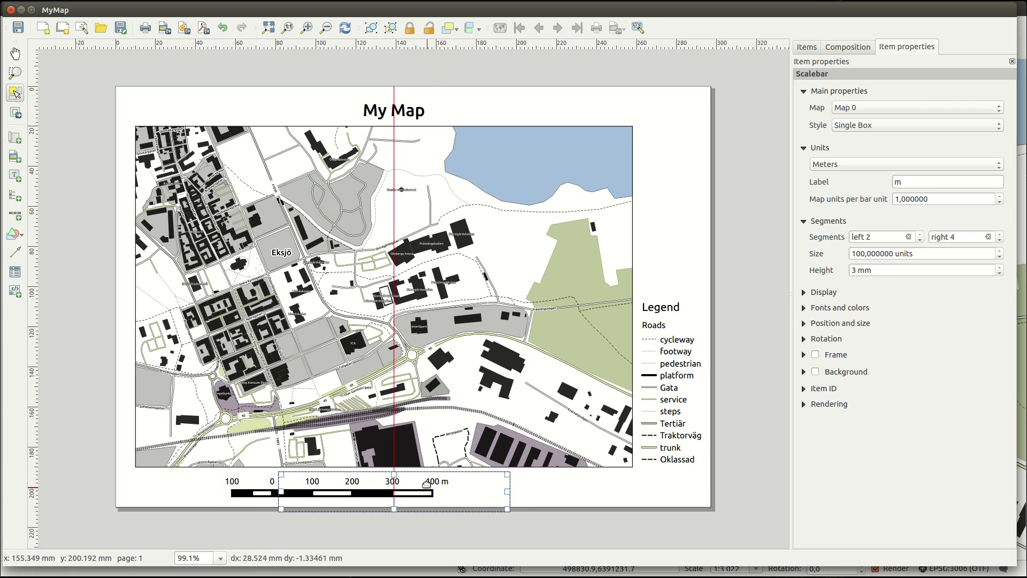
pyautogui.click(947, 125)
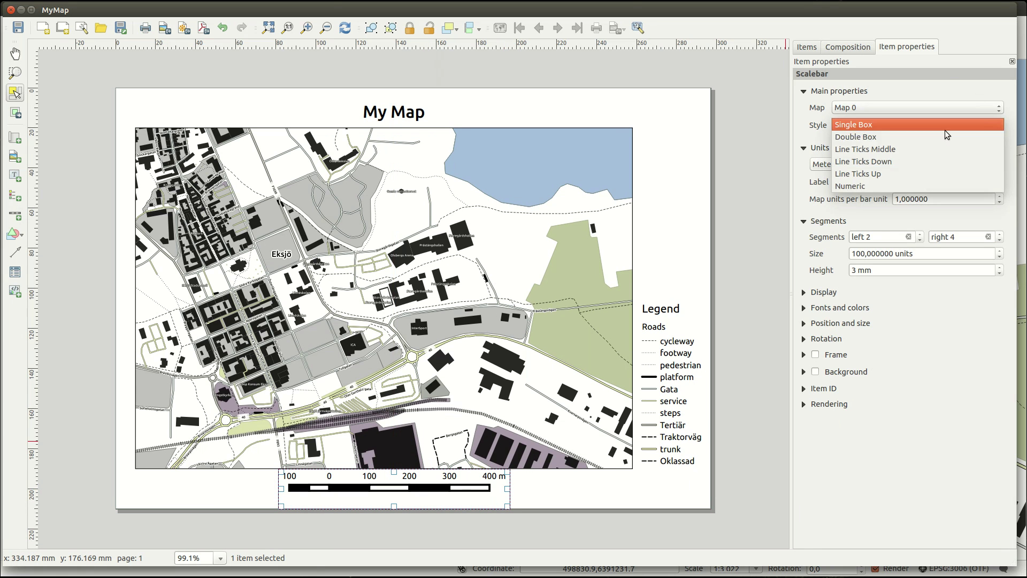
pyautogui.click(861, 186)
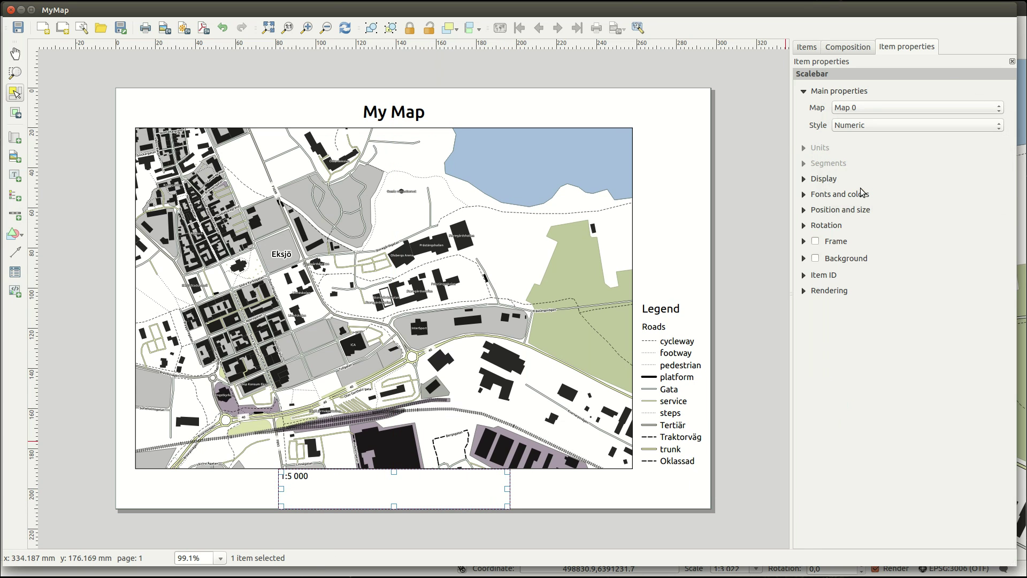
pyautogui.click(891, 126)
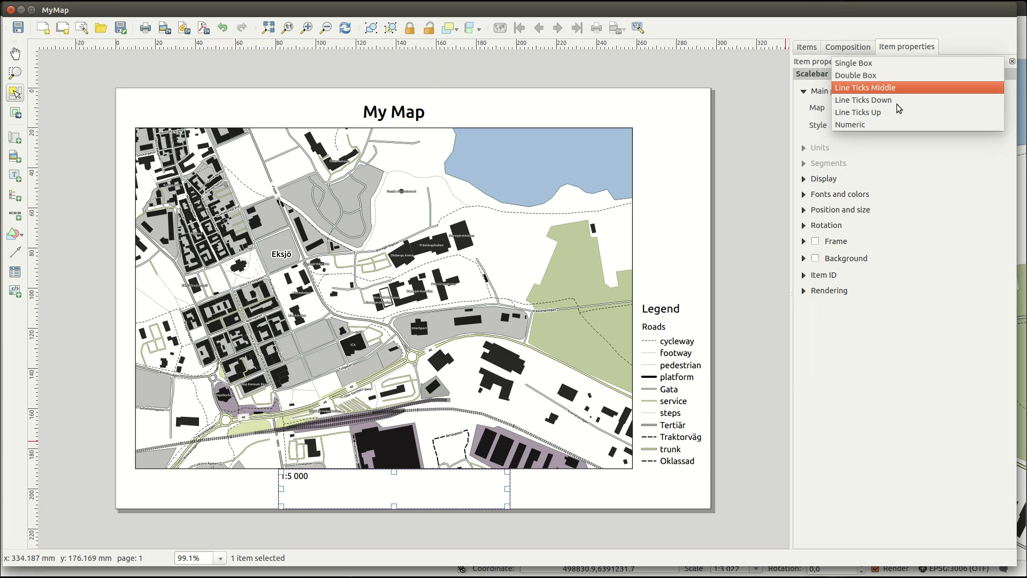
pyautogui.click(894, 113)
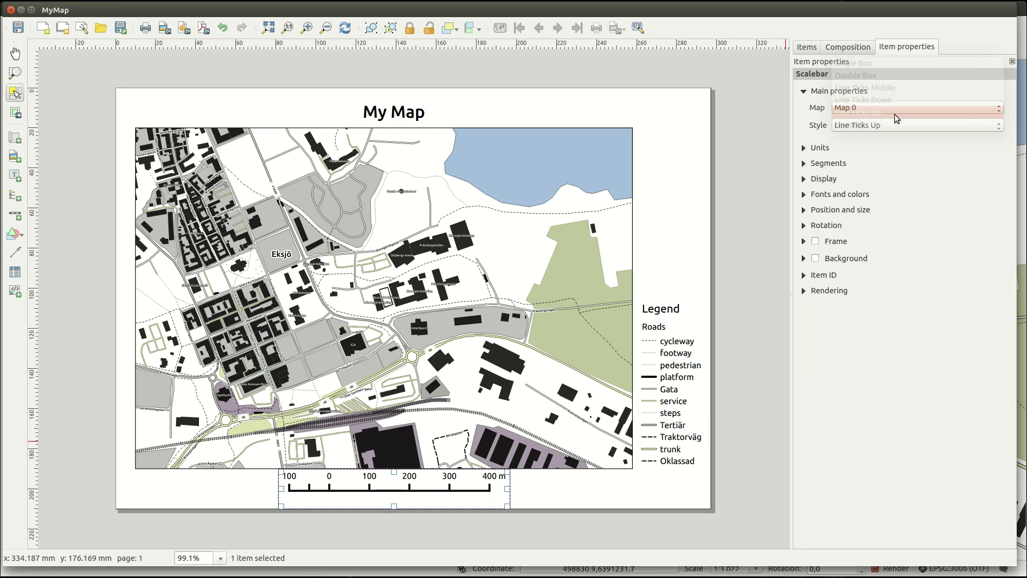
# Set the scale bar segments to 0 left and 5 right, with 2 mm height
pyautogui.click(804, 152)
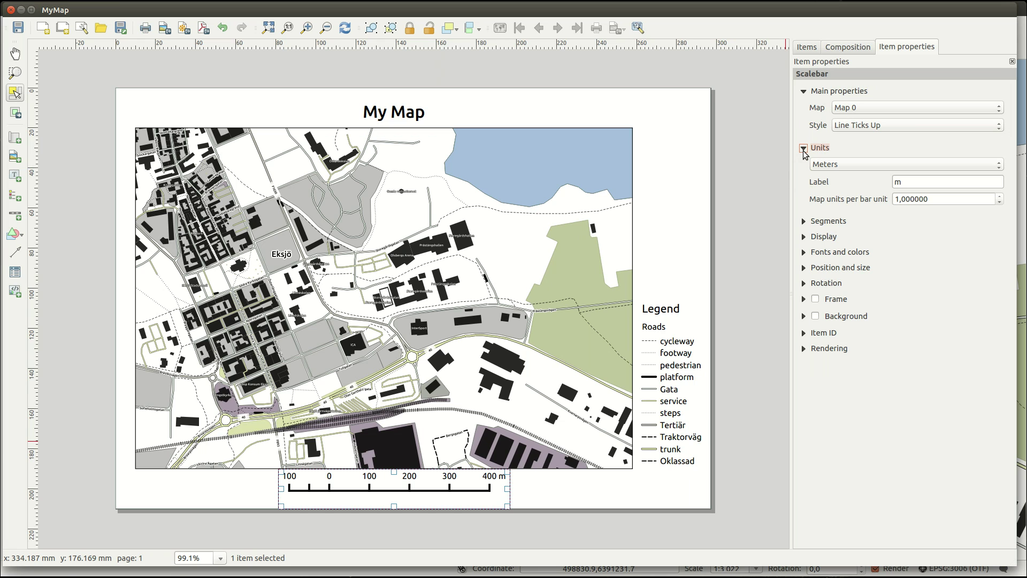
pyautogui.click(804, 221)
pyautogui.doubleClick(920, 239)
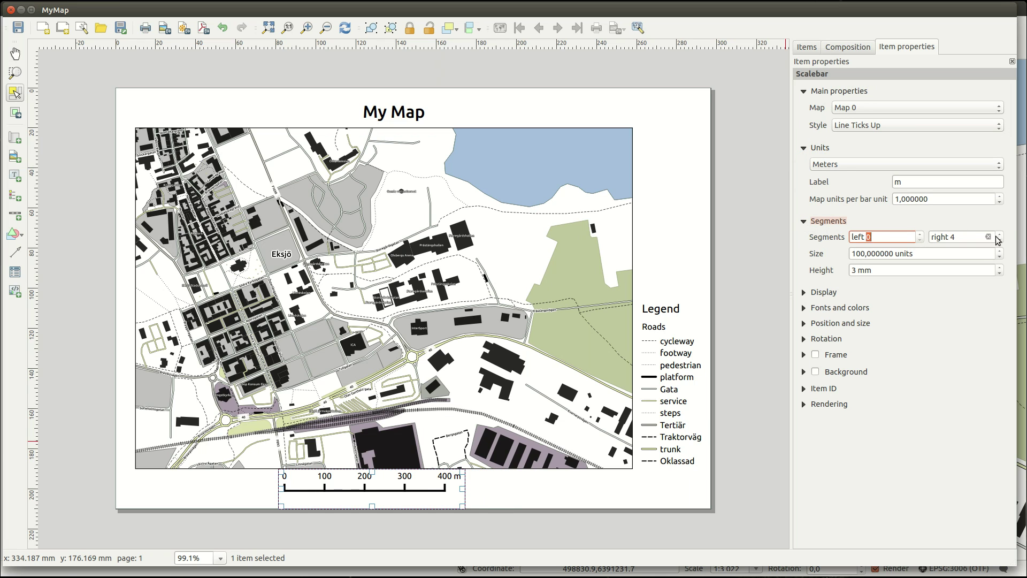
pyautogui.click(999, 234)
pyautogui.click(999, 273)
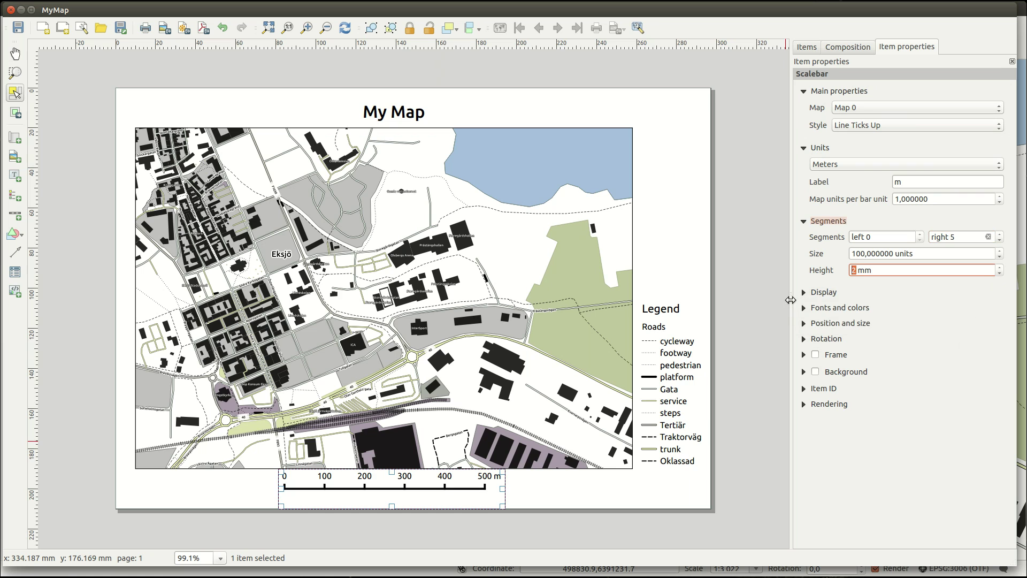
# Give the scale labels an italic font and set the line width to 0,50 mm
pyautogui.click(803, 307)
pyautogui.click(921, 324)
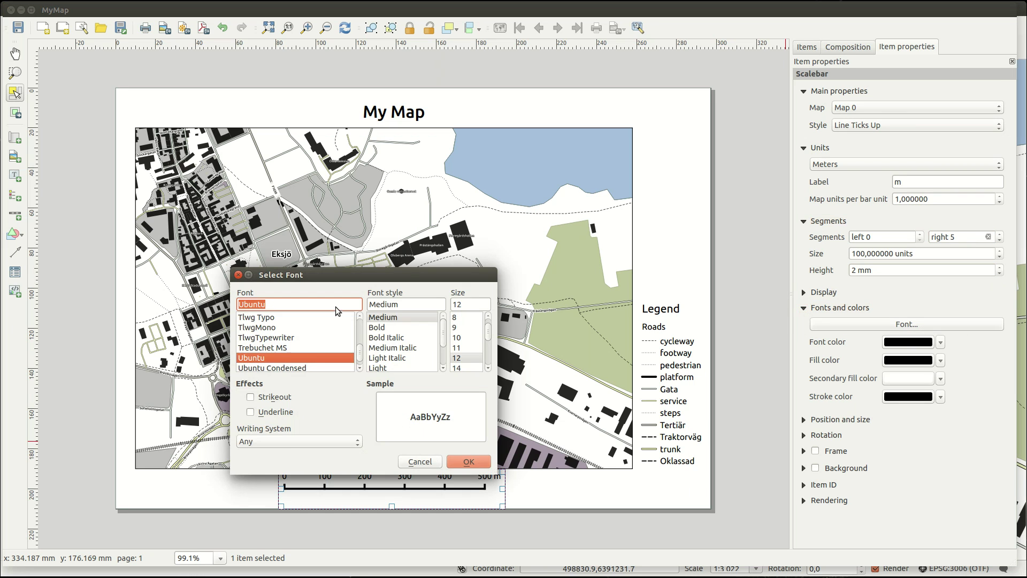
pyautogui.click(467, 460)
pyautogui.click(803, 292)
pyautogui.click(991, 345)
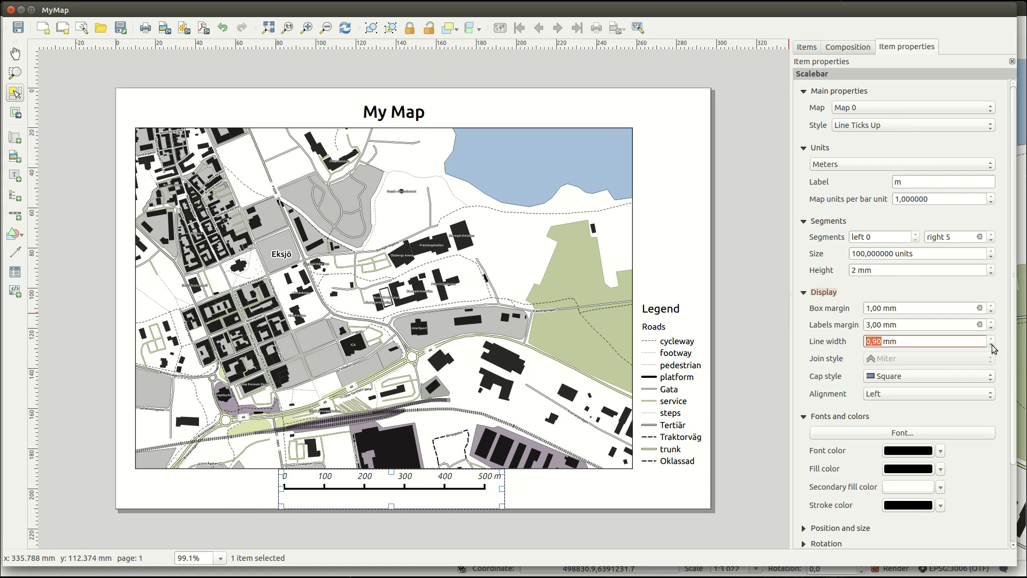
pyautogui.click(21, 238)
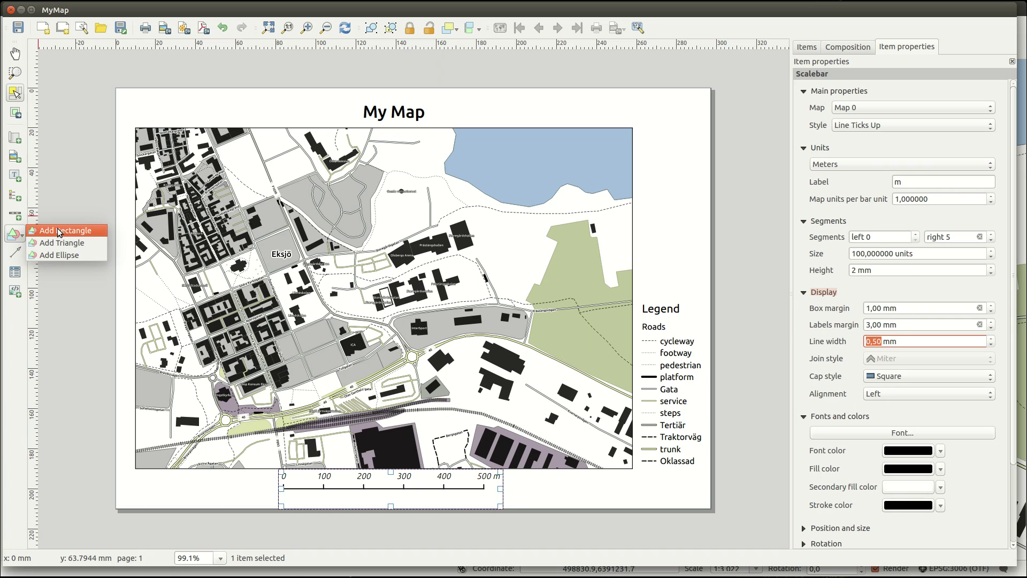
pyautogui.click(18, 254)
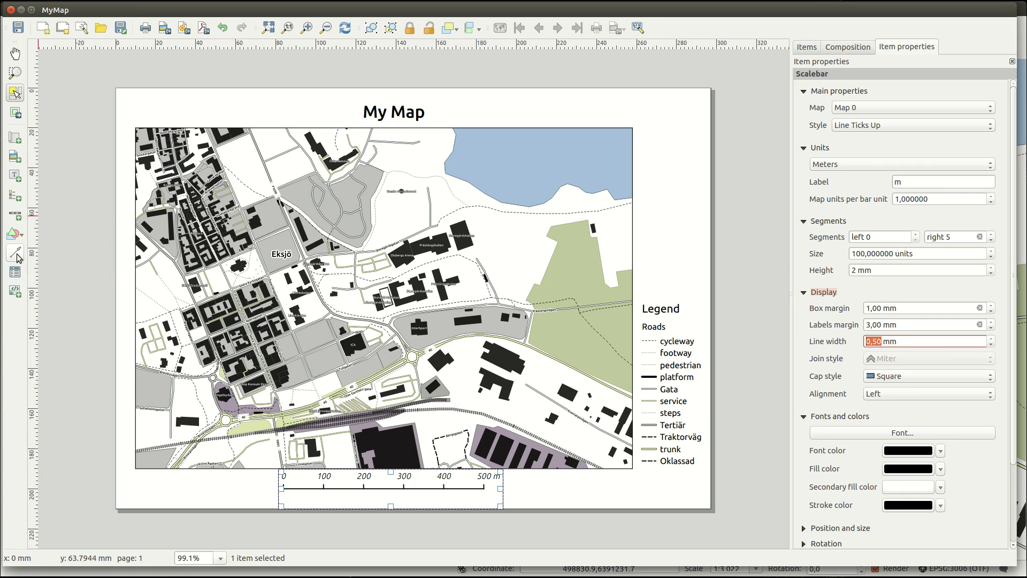
pyautogui.click(18, 255)
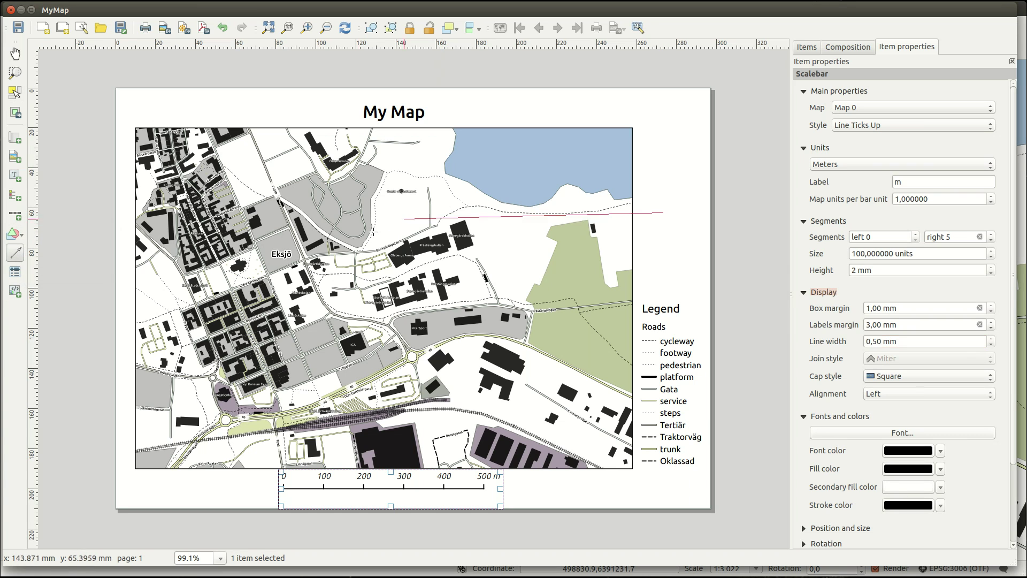
pyautogui.moveTo(374, 232); pyautogui.dragTo(405, 202)
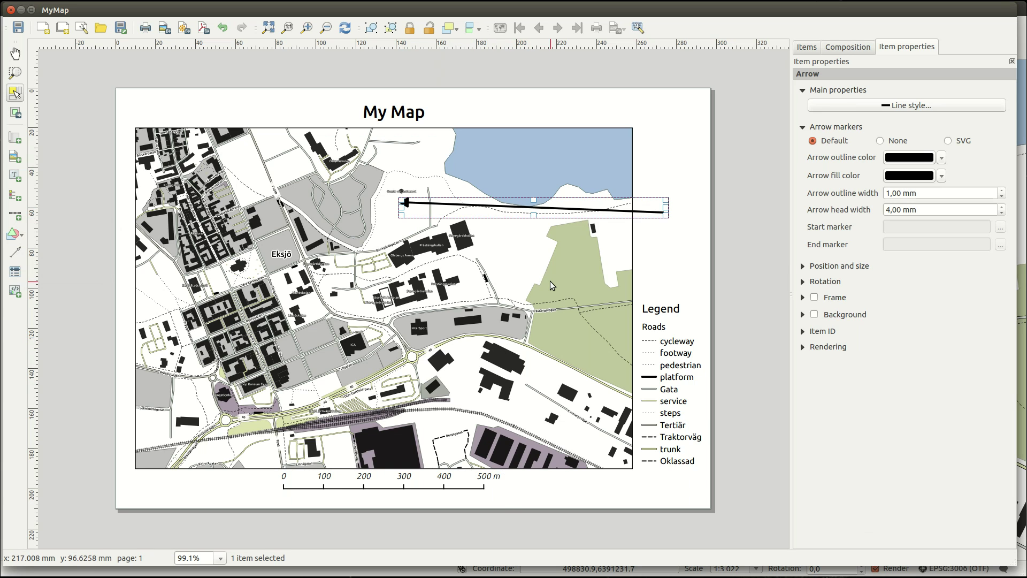
pyautogui.press('Delete')
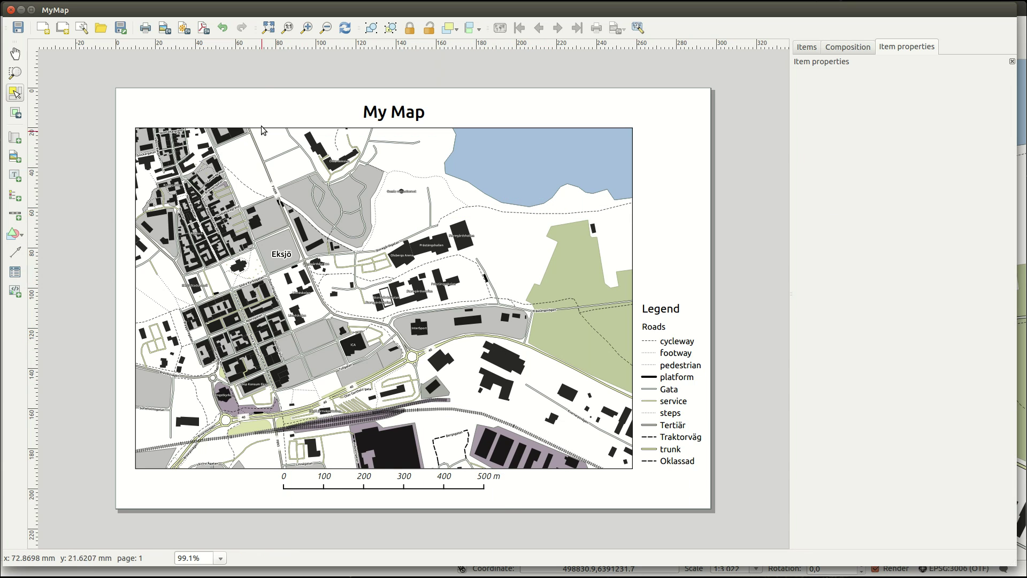
# Draw a picture frame right of the map and fill it with the NorthArrow_02.svg symbol
pyautogui.click(16, 157)
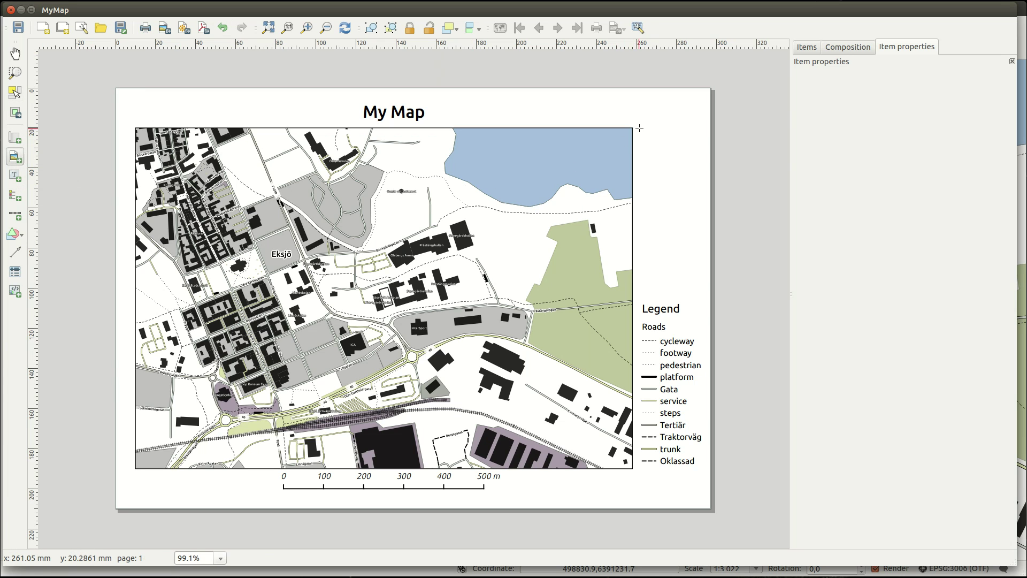
pyautogui.moveTo(640, 128); pyautogui.dragTo(702, 225)
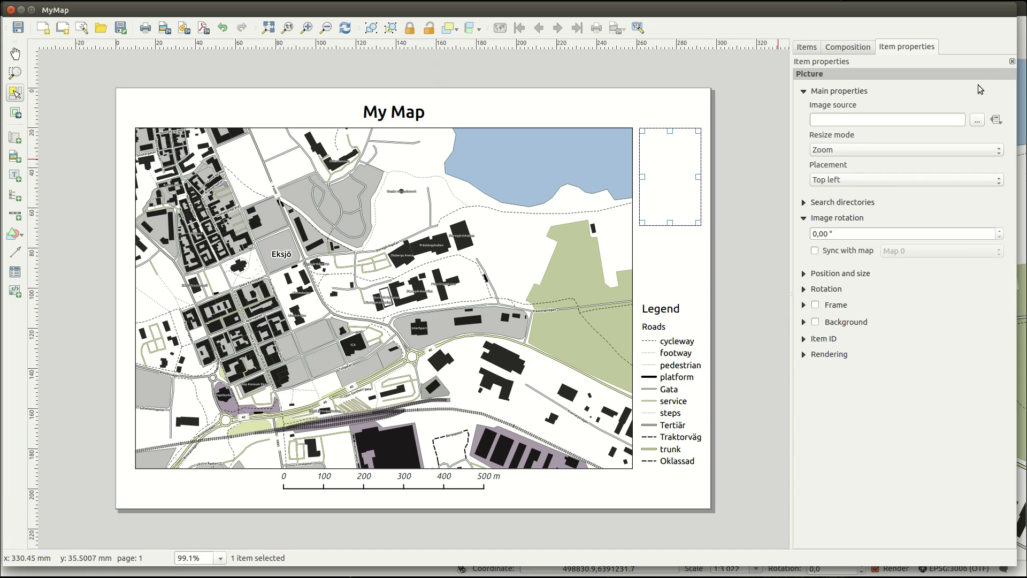
pyautogui.click(978, 121)
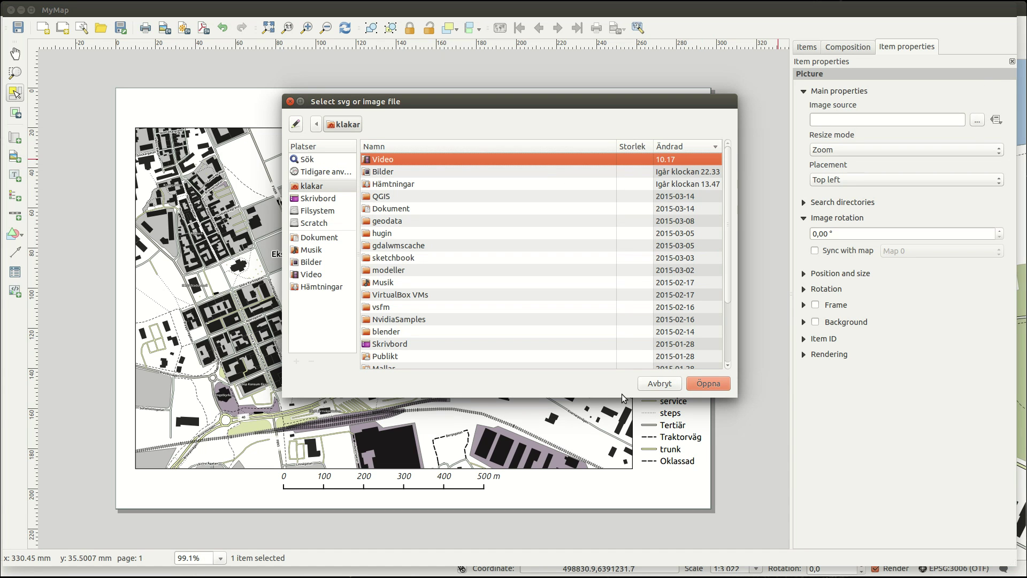
pyautogui.click(664, 385)
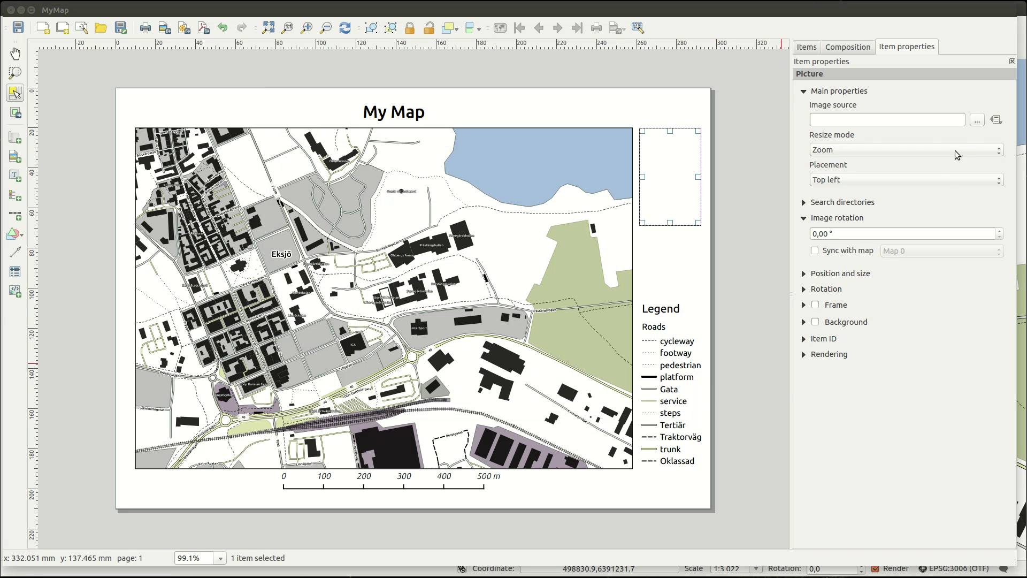
pyautogui.click(801, 216)
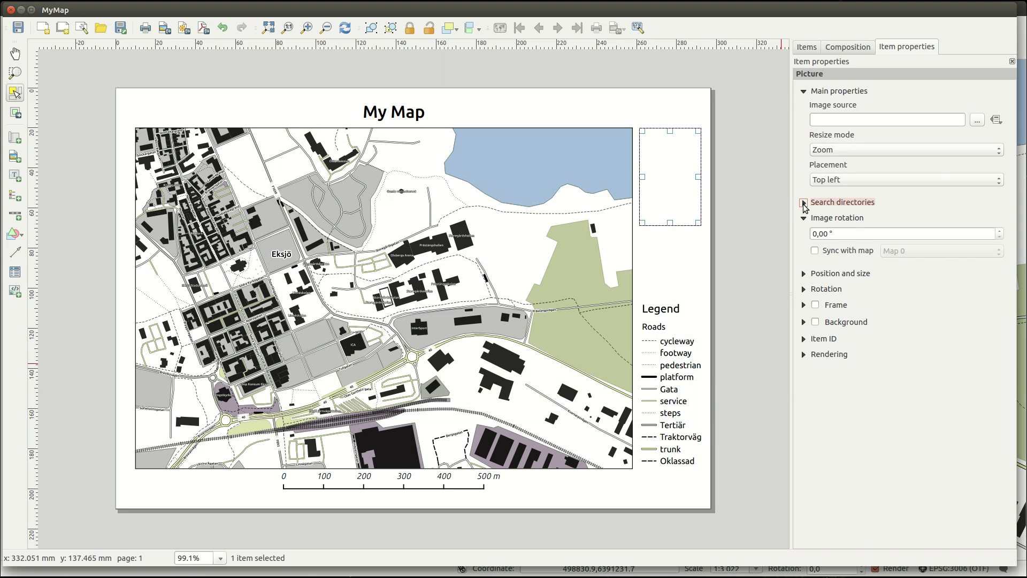
pyautogui.click(804, 202)
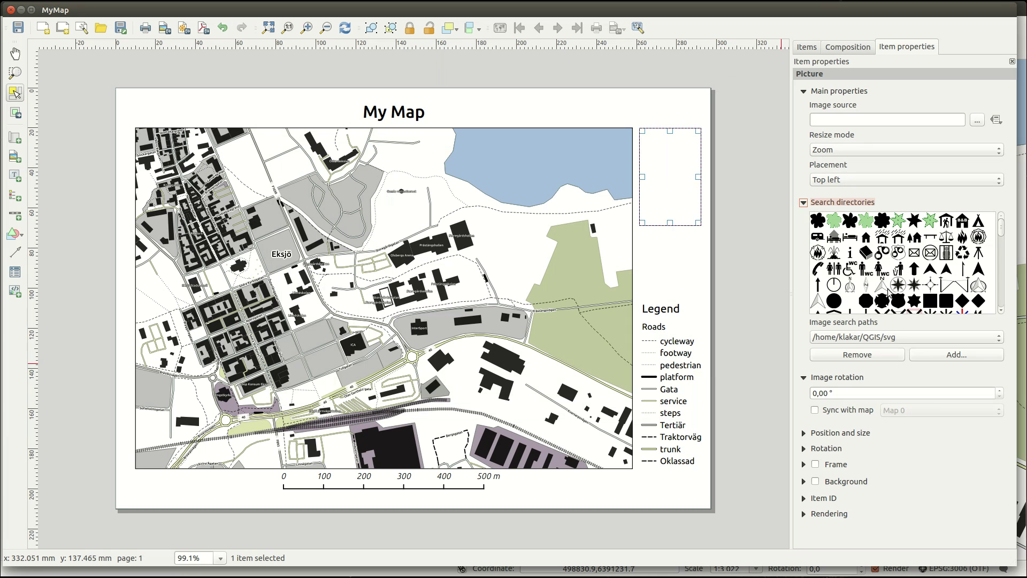
pyautogui.click(850, 286)
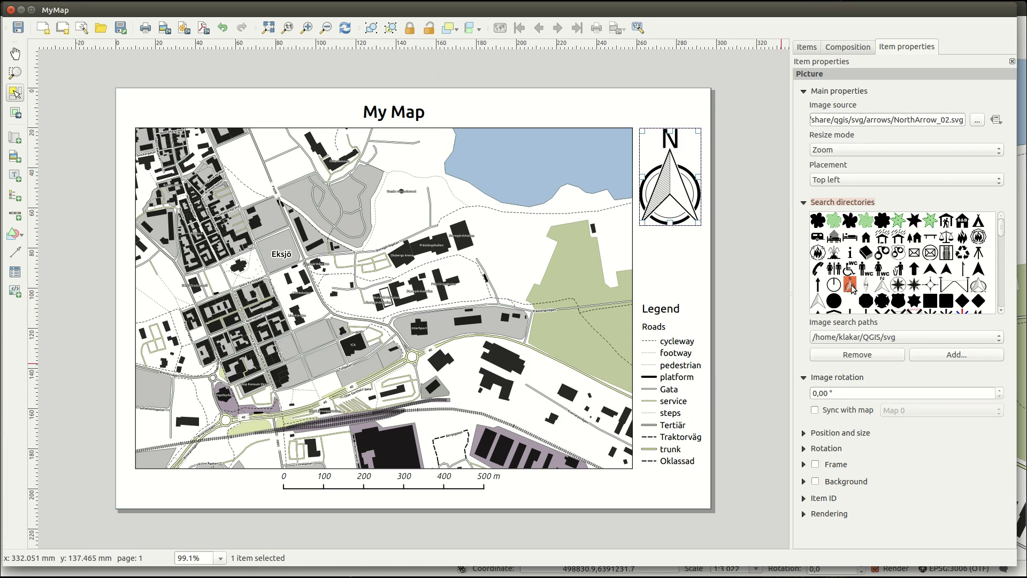
# Keep the arrow scaled to its frame, shrink it to fit, and sync its rotation with the map
pyautogui.click(891, 151)
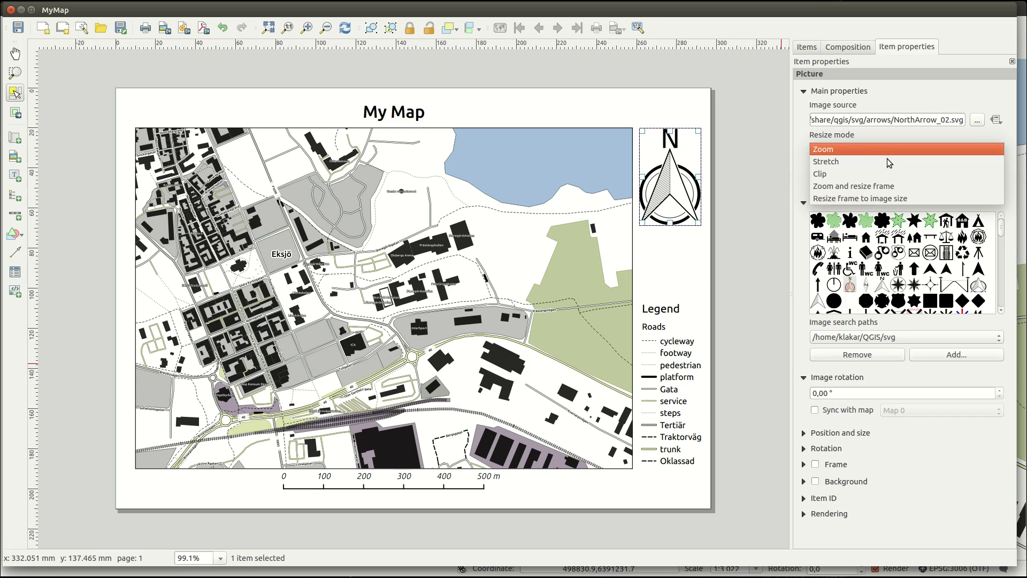
pyautogui.click(877, 150)
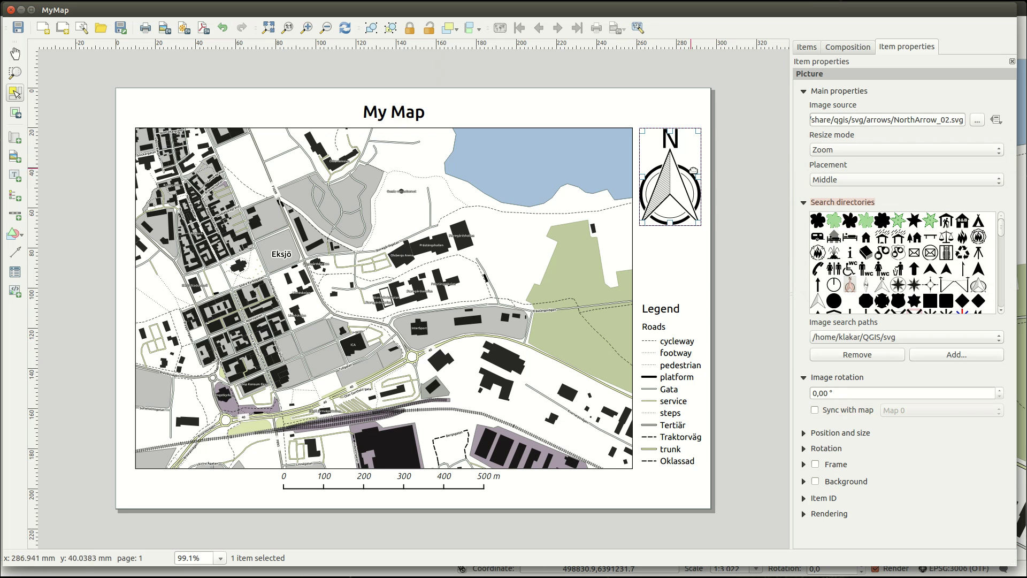
pyautogui.moveTo(701, 224); pyautogui.dragTo(699, 210)
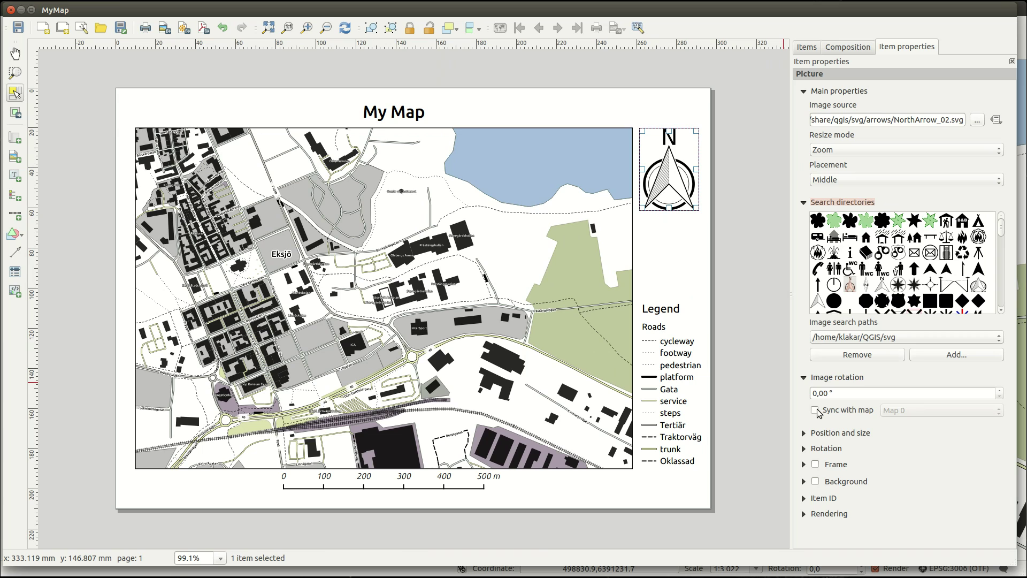
pyautogui.click(815, 410)
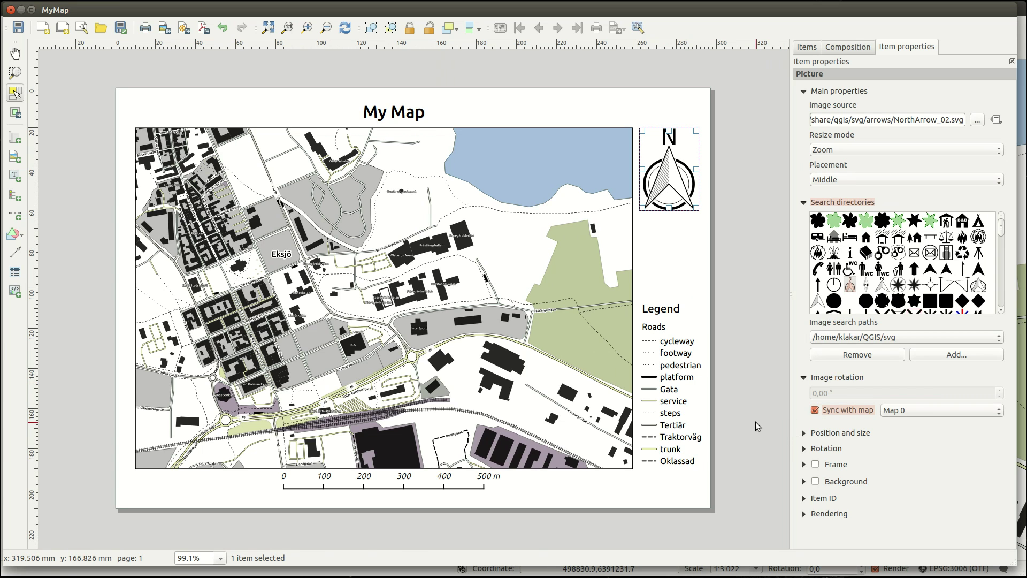
pyautogui.click(615, 126)
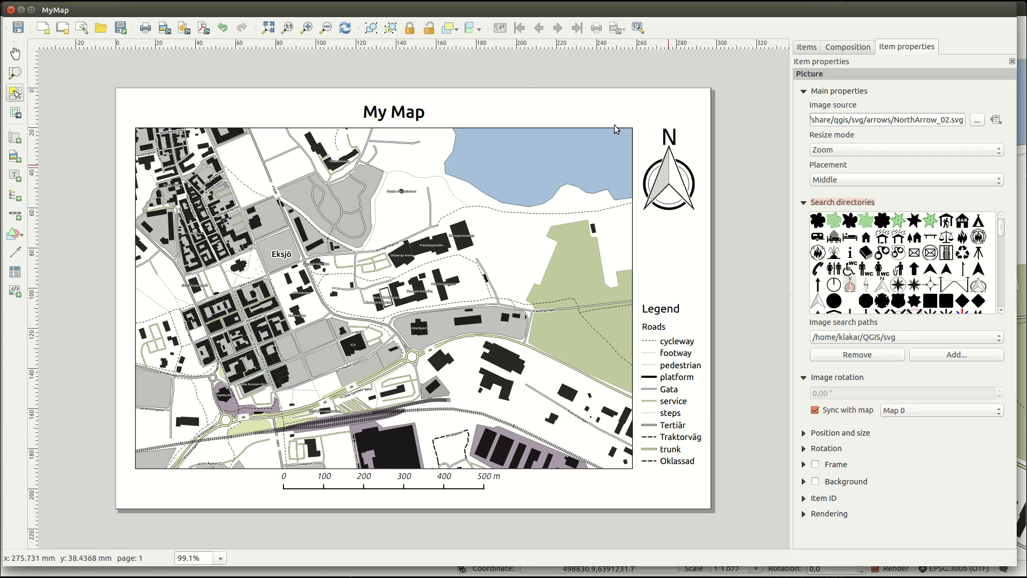
# Try the image and SVG export options, cancelling both
pyautogui.click(163, 32)
pyautogui.click(705, 363)
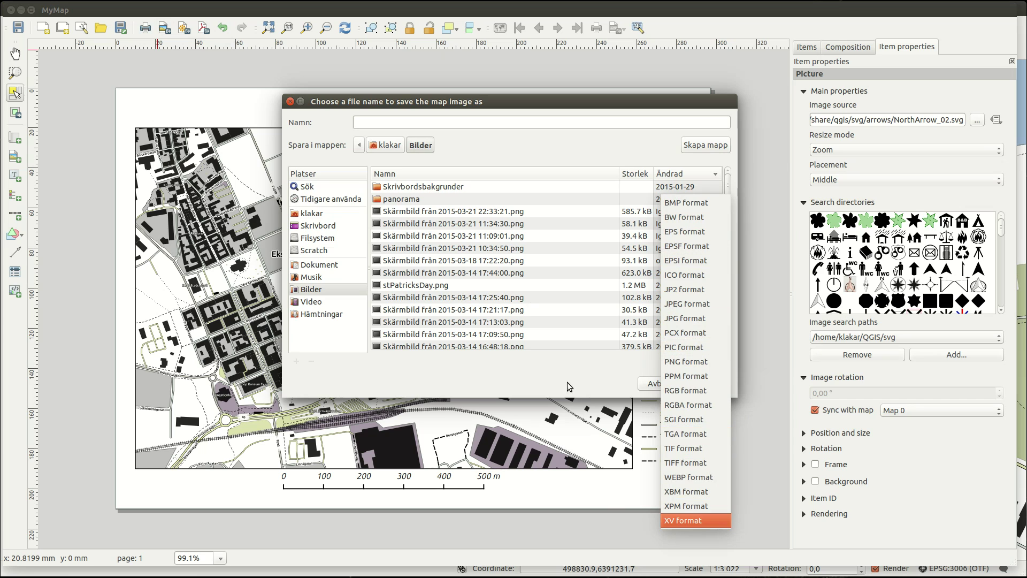
pyautogui.click(657, 393)
pyautogui.click(659, 384)
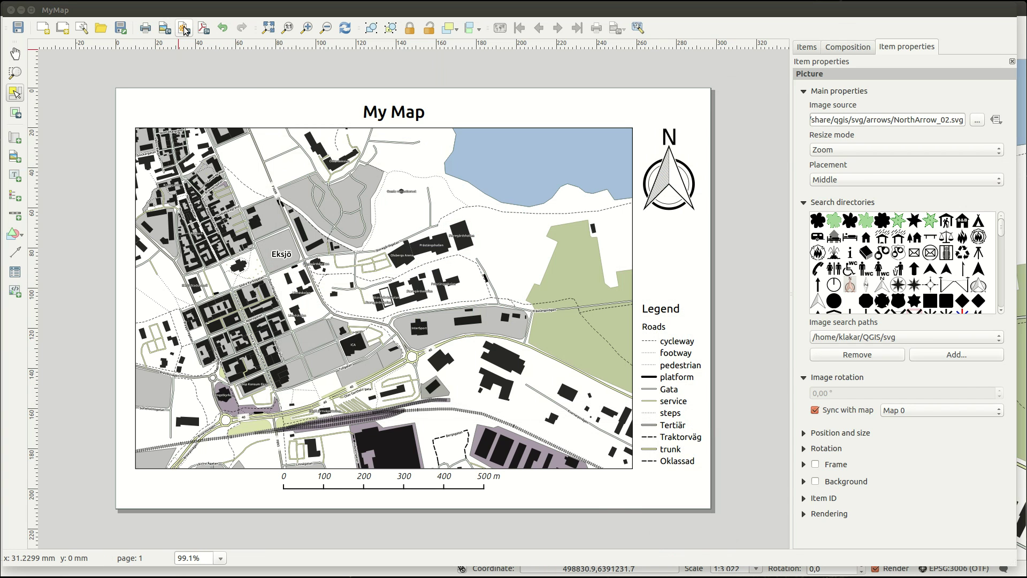
pyautogui.click(185, 30)
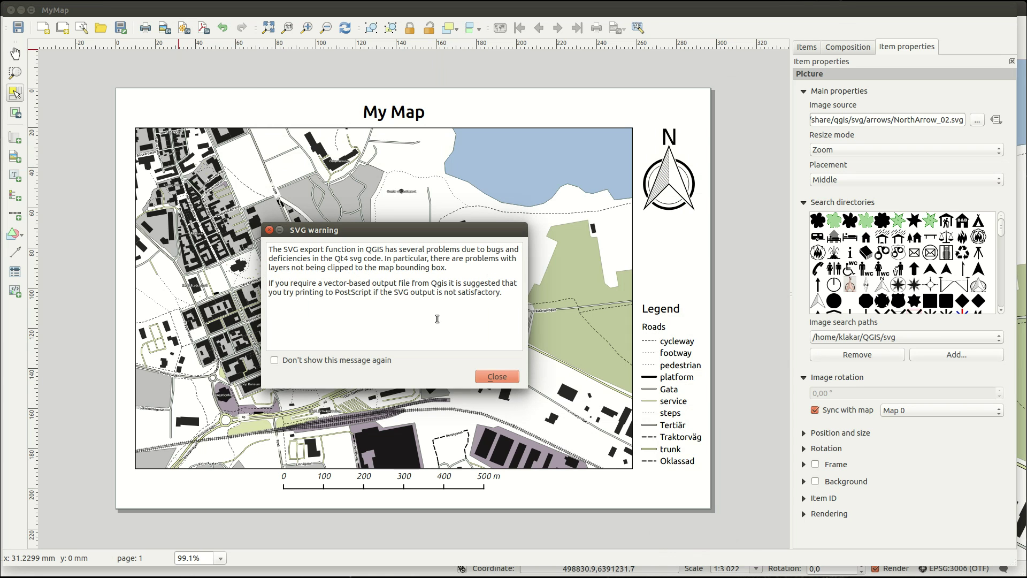
pyautogui.click(495, 379)
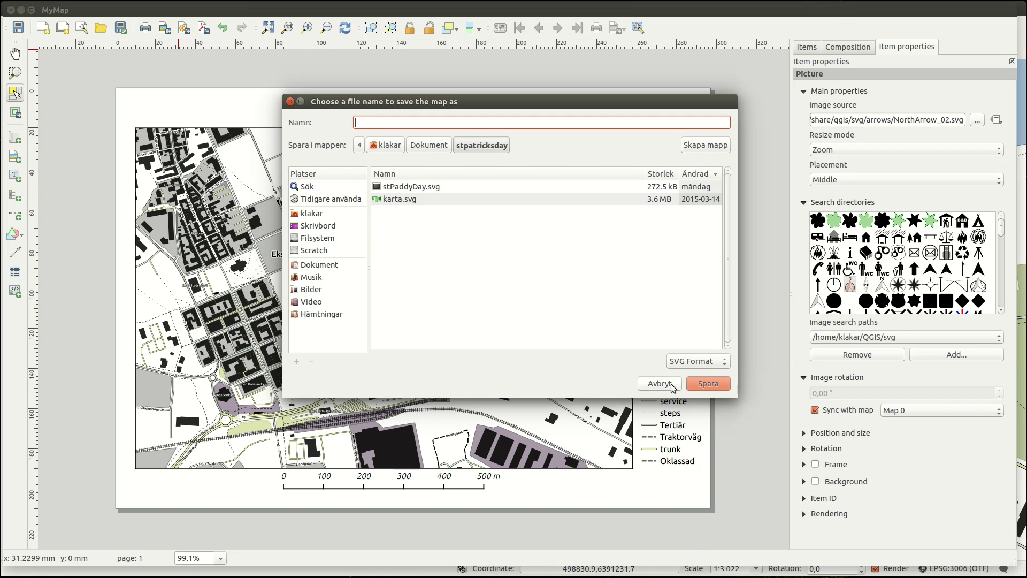
pyautogui.click(671, 384)
# Export the layout to PDF as MyMap
pyautogui.click(204, 30)
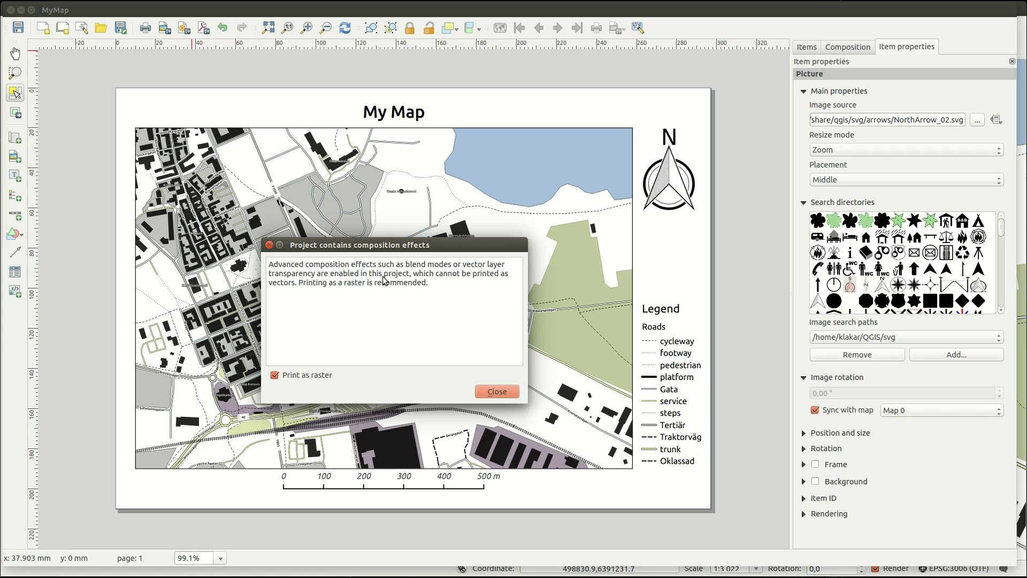
pyautogui.click(496, 392)
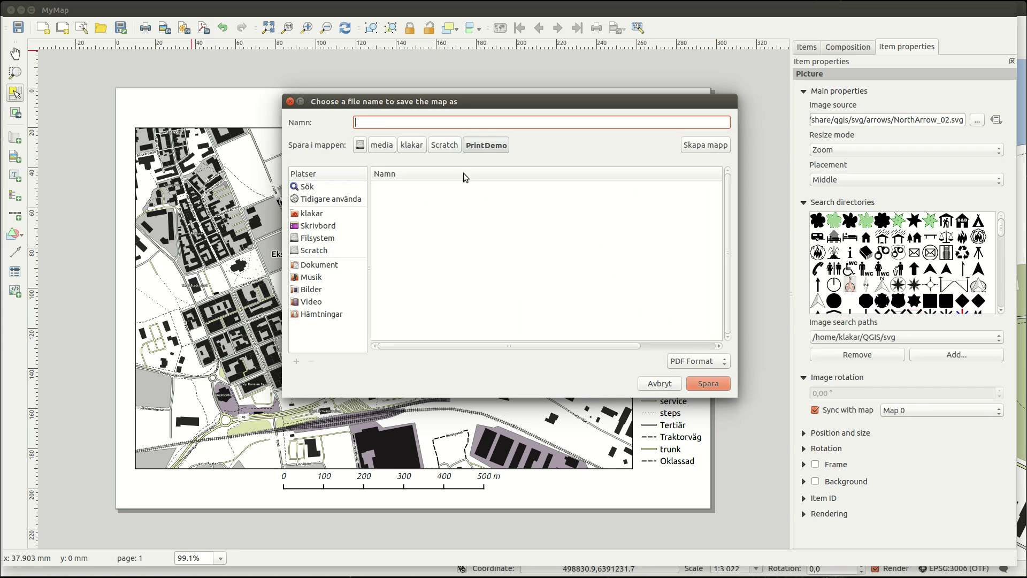
pyautogui.write('MyMap')
pyautogui.click(708, 383)
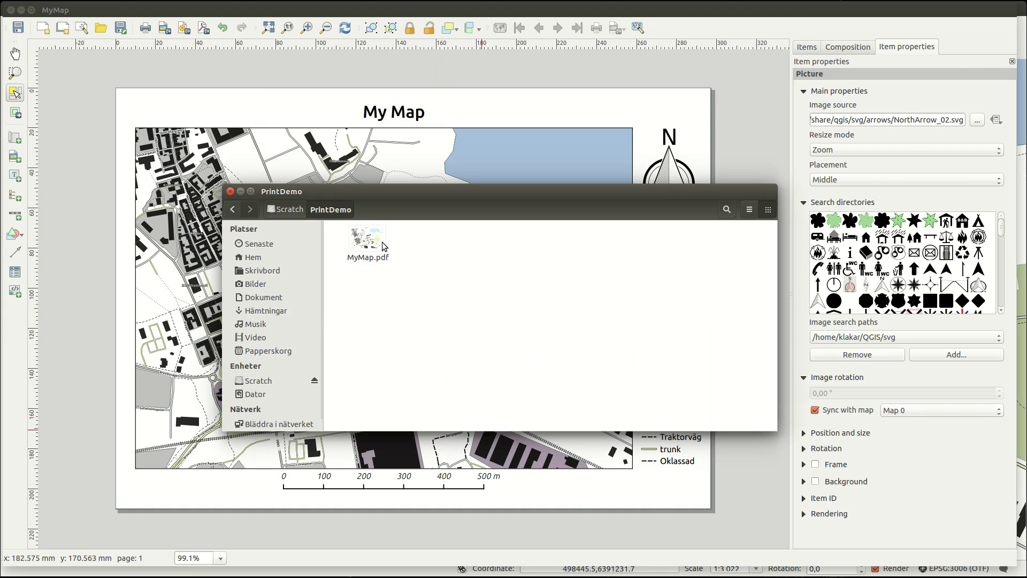
# Open MyMap.pdf in the PDF viewer to check the result
pyautogui.doubleClick(369, 238)
pyautogui.moveTo(369, 58); pyautogui.dragTo(354, 35)
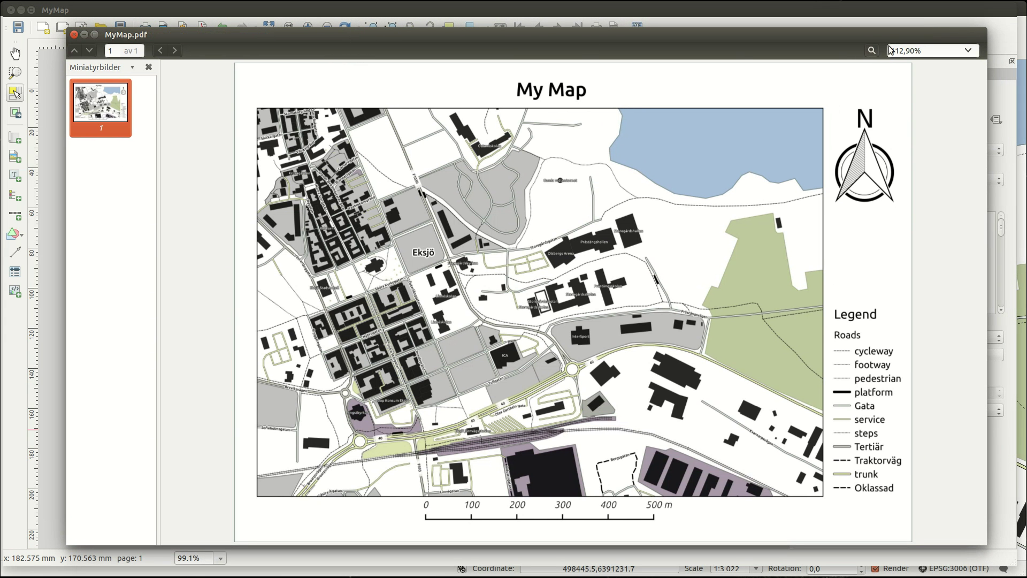
pyautogui.click(967, 52)
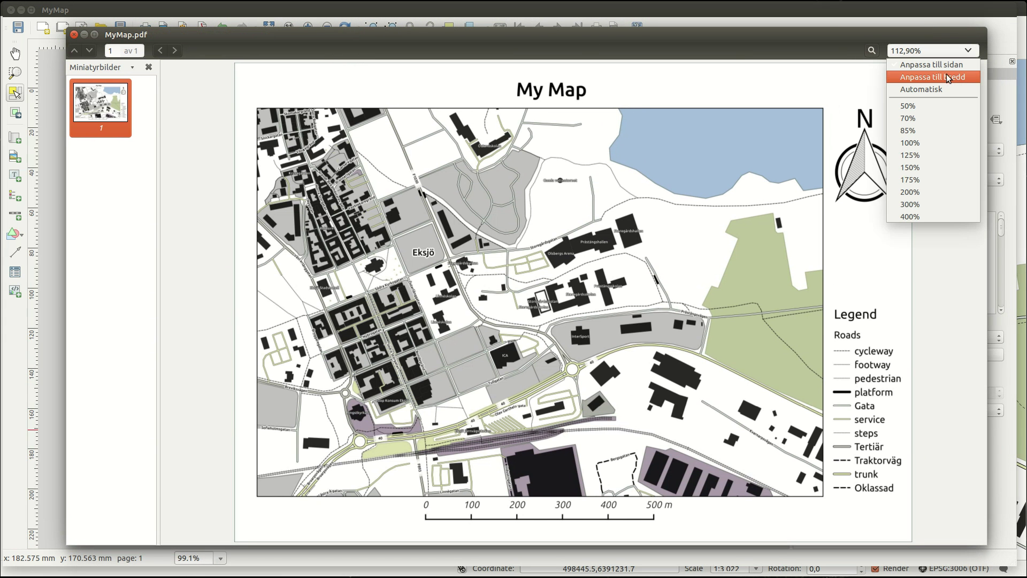